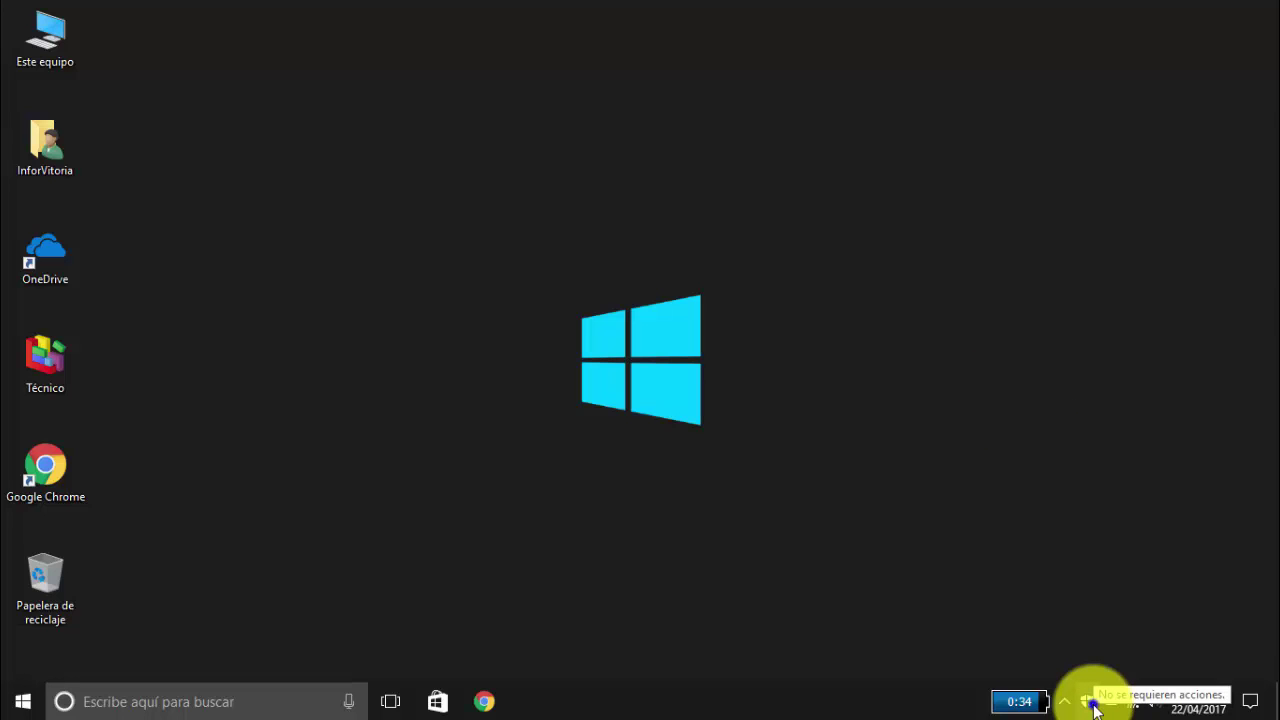
Step: Open the Windows Defender Security Center and go to its Protección antivirus y contra amenazas section
left_click(1092, 704)
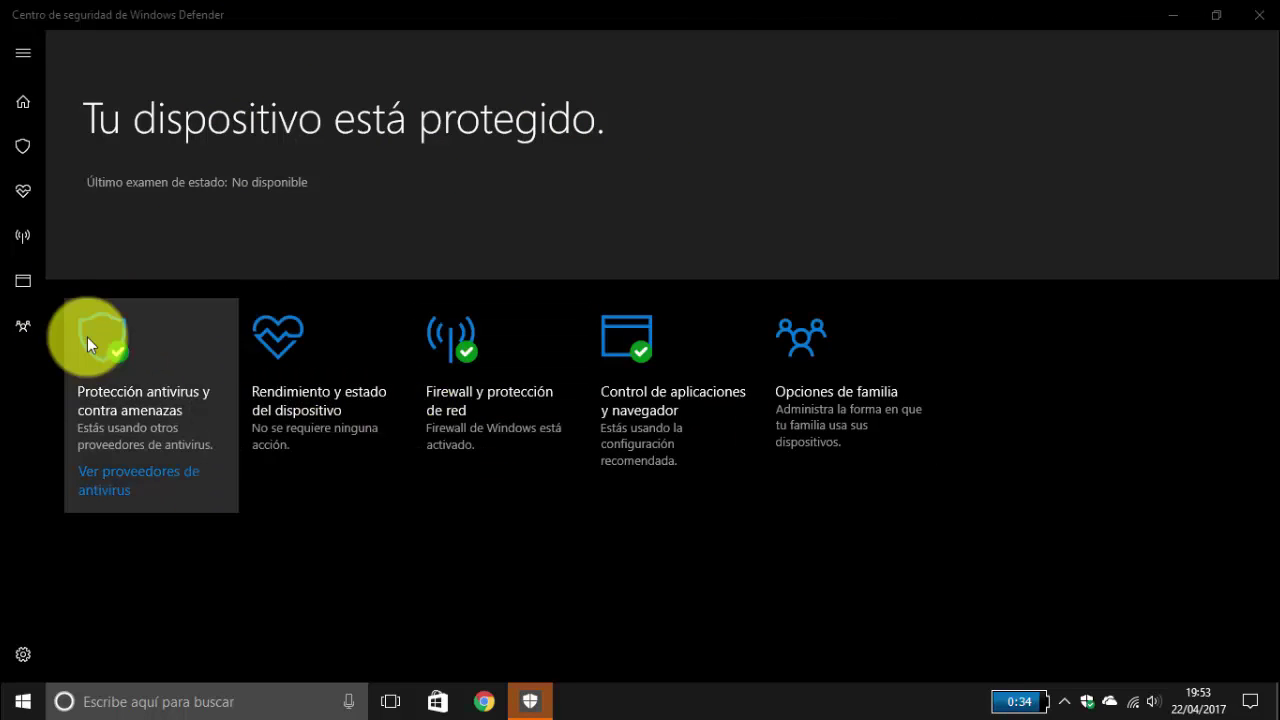
left_click(14, 52)
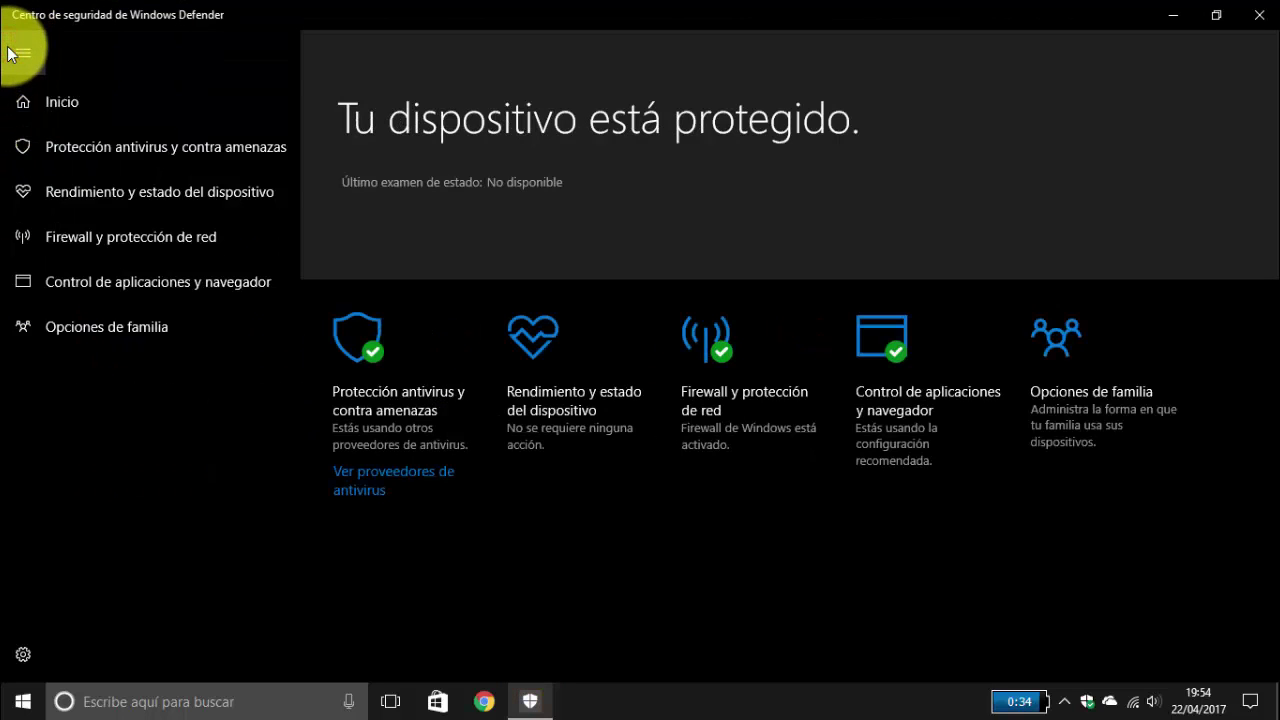
left_click(12, 52)
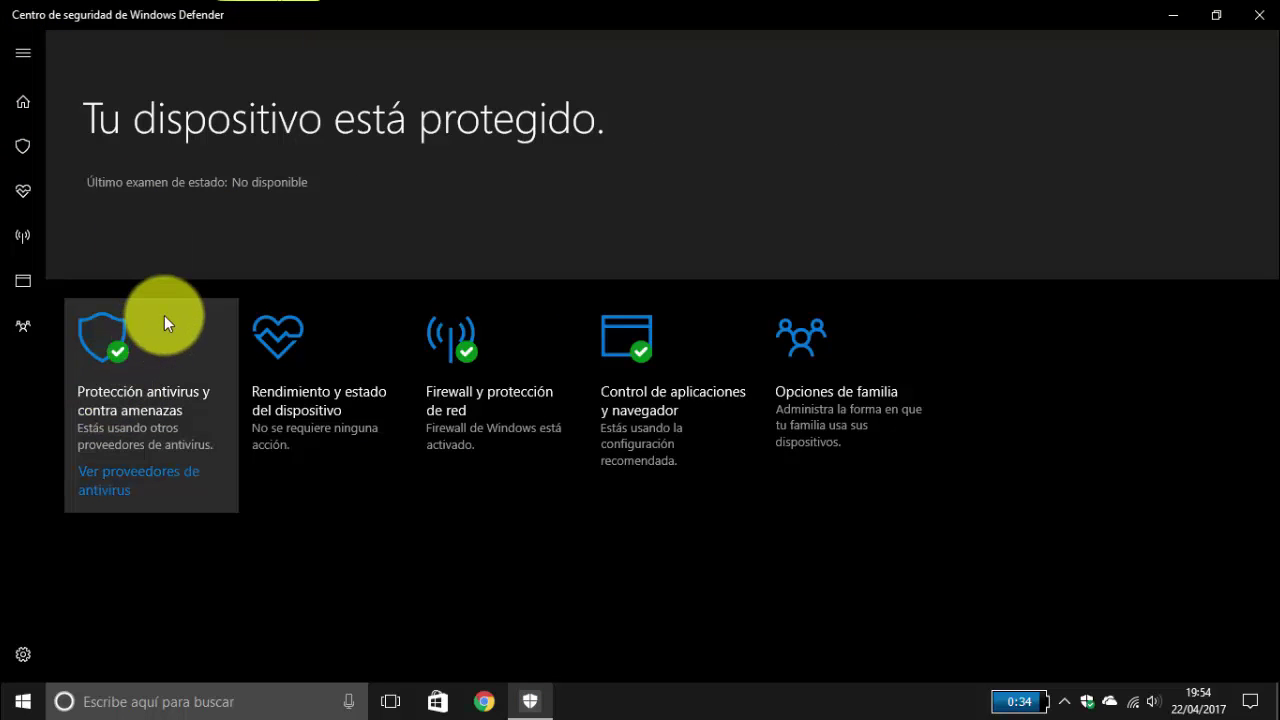
left_click(155, 395)
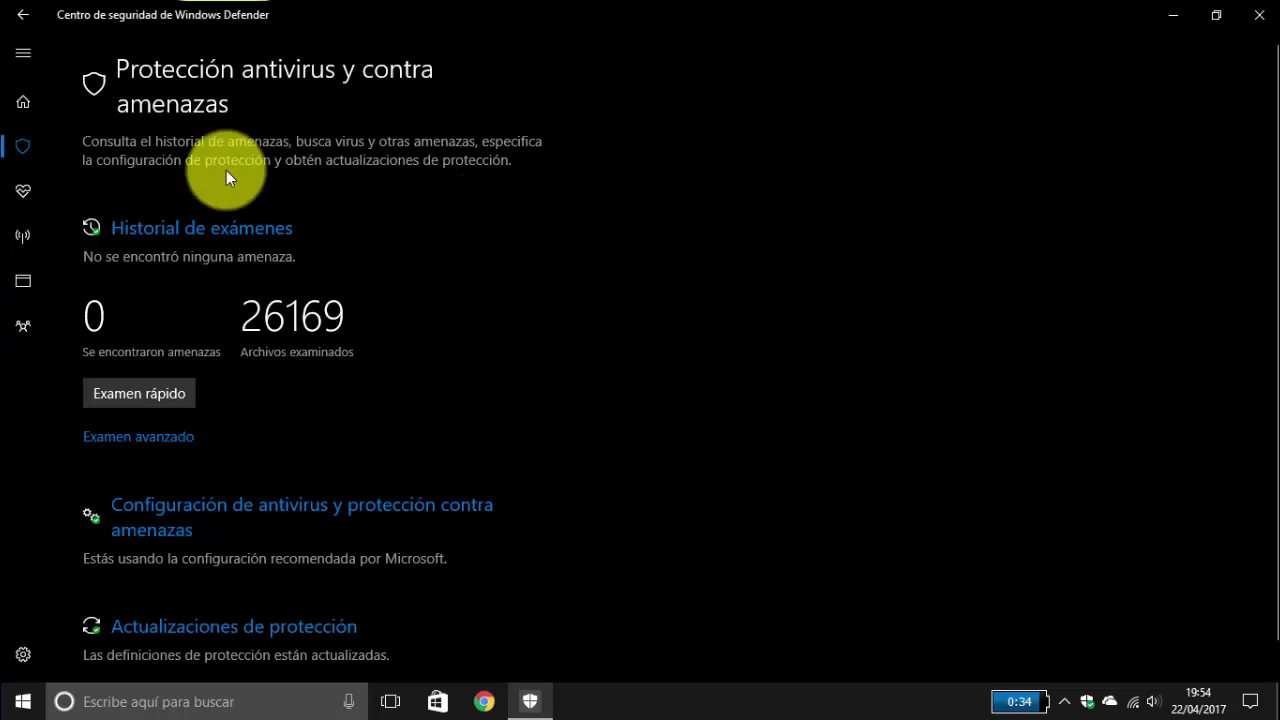
Step: Review the scan history, including current, quarantined and allowed threats and the last scan, and return to the antivirus overview
left_click(195, 233)
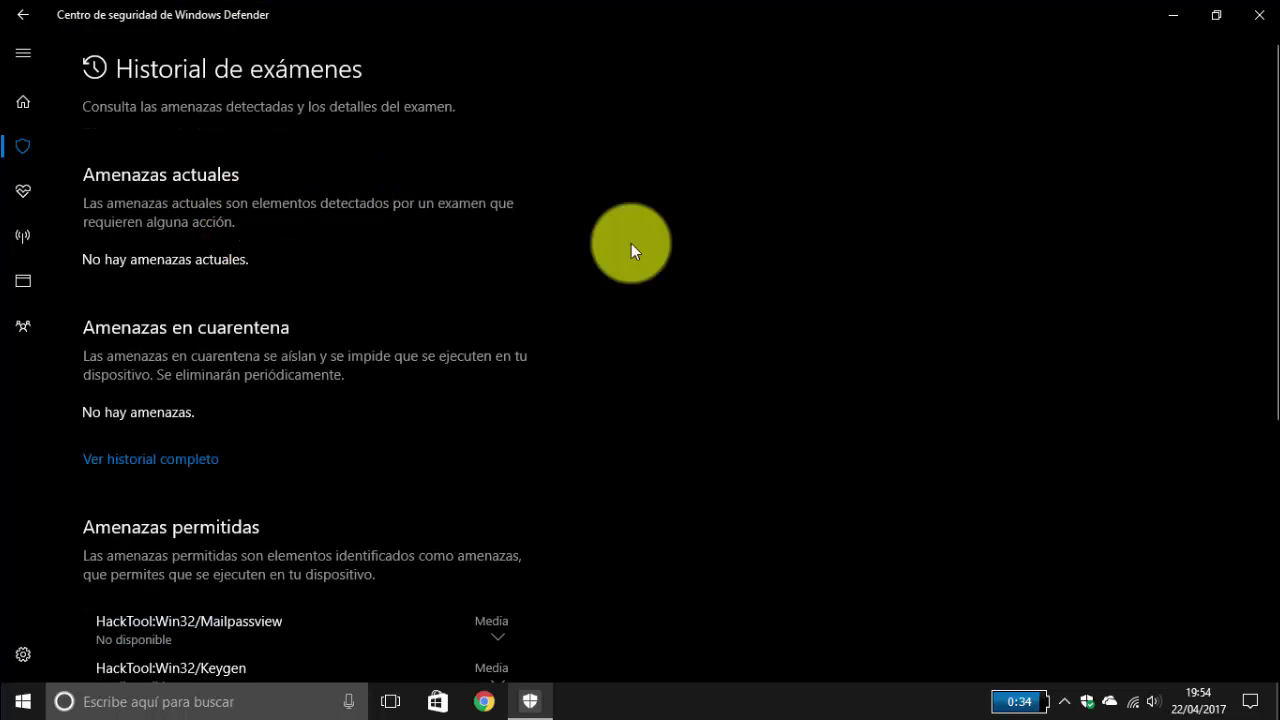
scroll(631, 243, "down", 3)
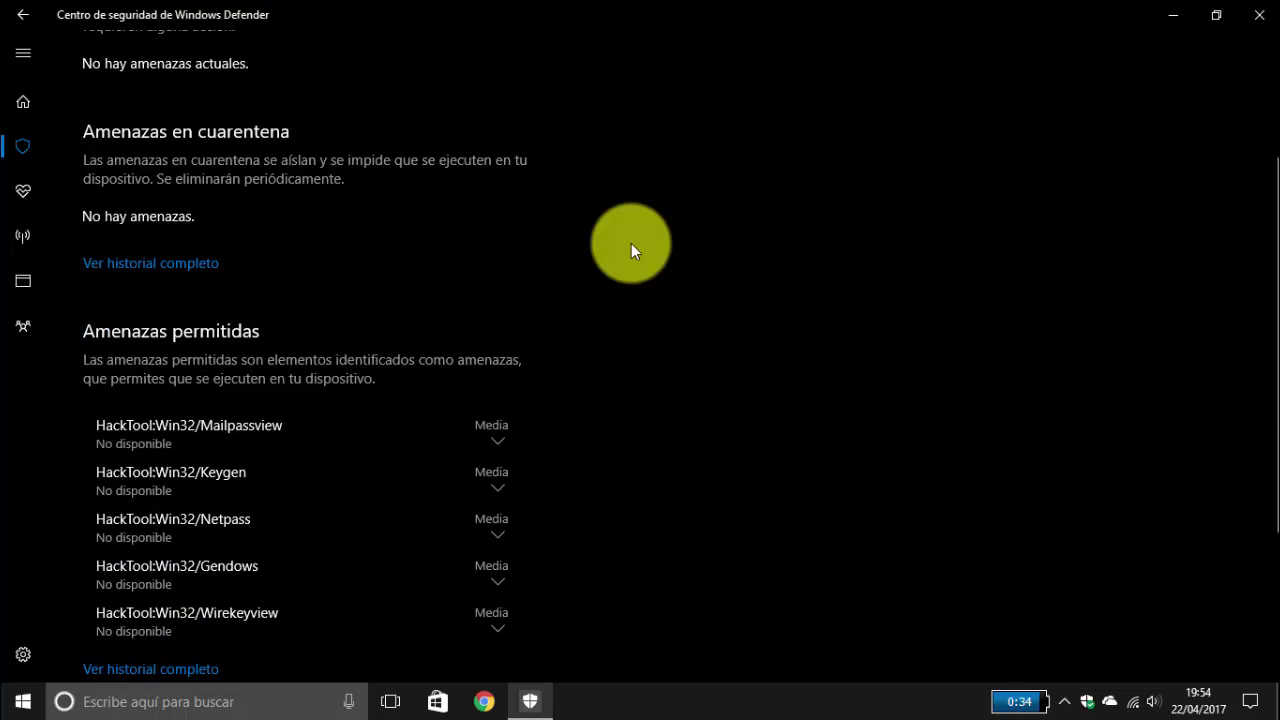
scroll(631, 243, "up", 2)
scroll(631, 243, "down", 5)
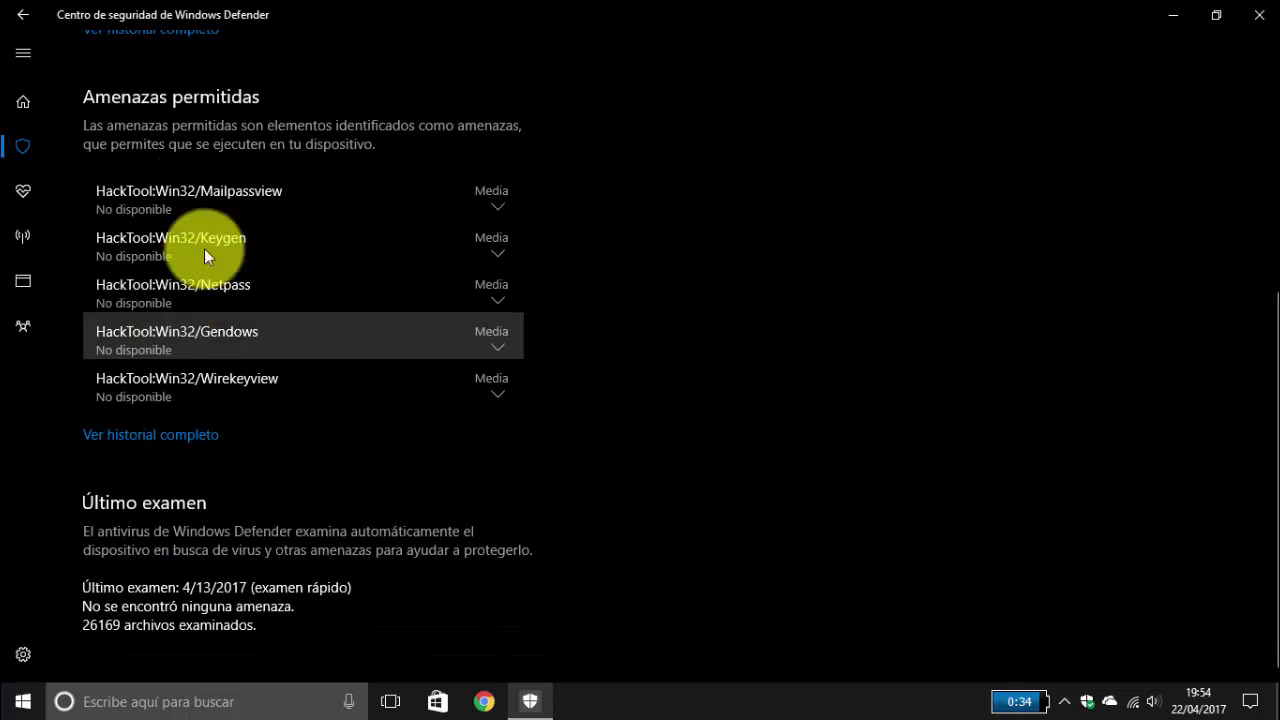
scroll(834, 455, "up", 4)
scroll(836, 456, "up", 1)
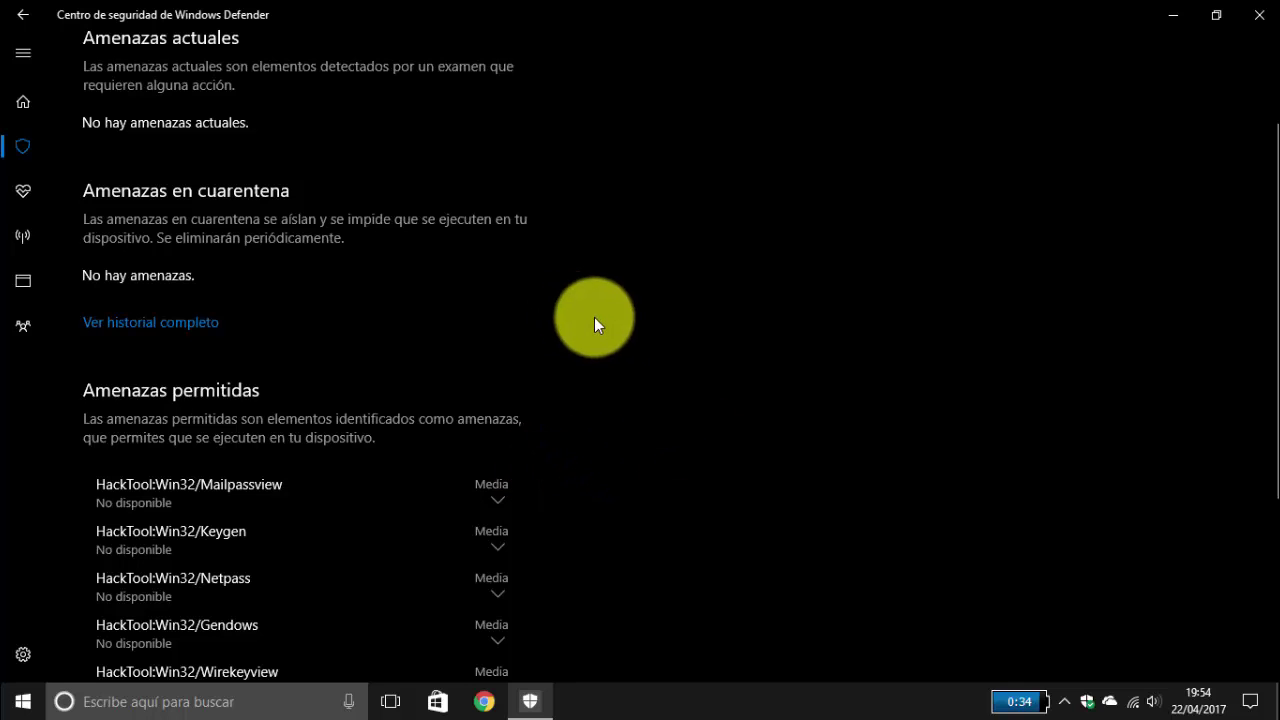
scroll(716, 346, "down", 2)
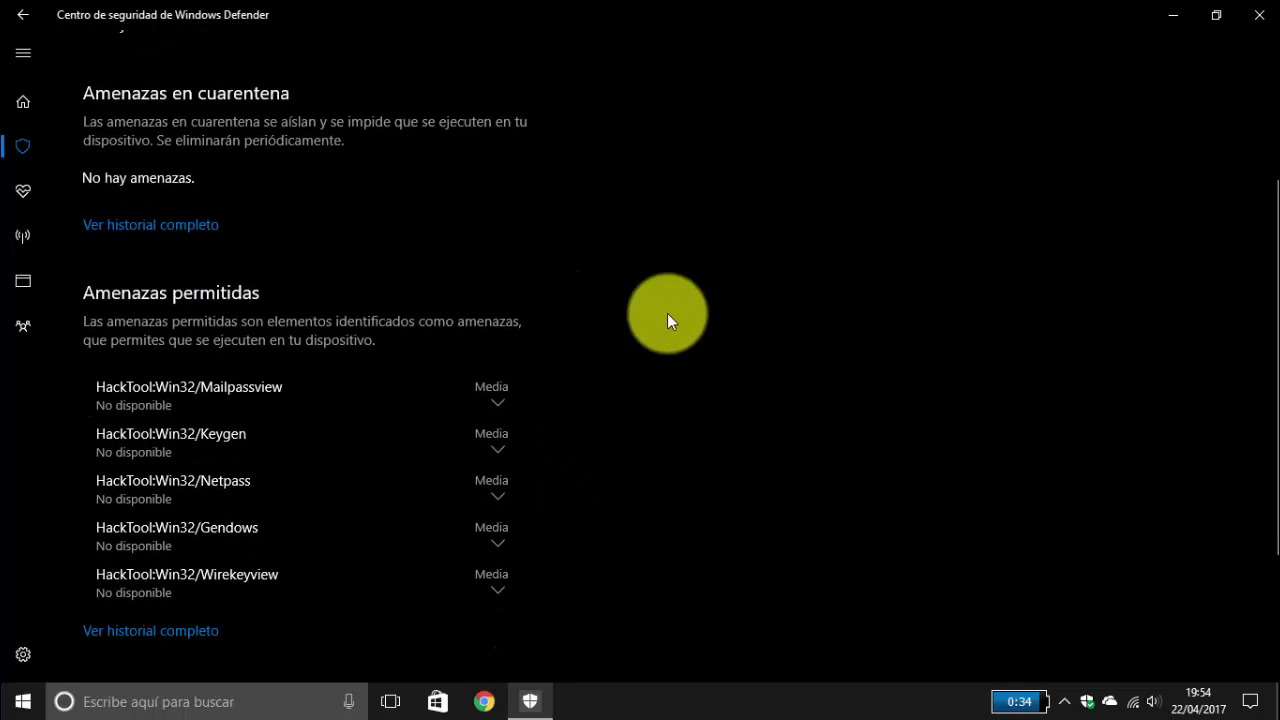
scroll(812, 329, "up", 3)
scroll(812, 329, "up", 1)
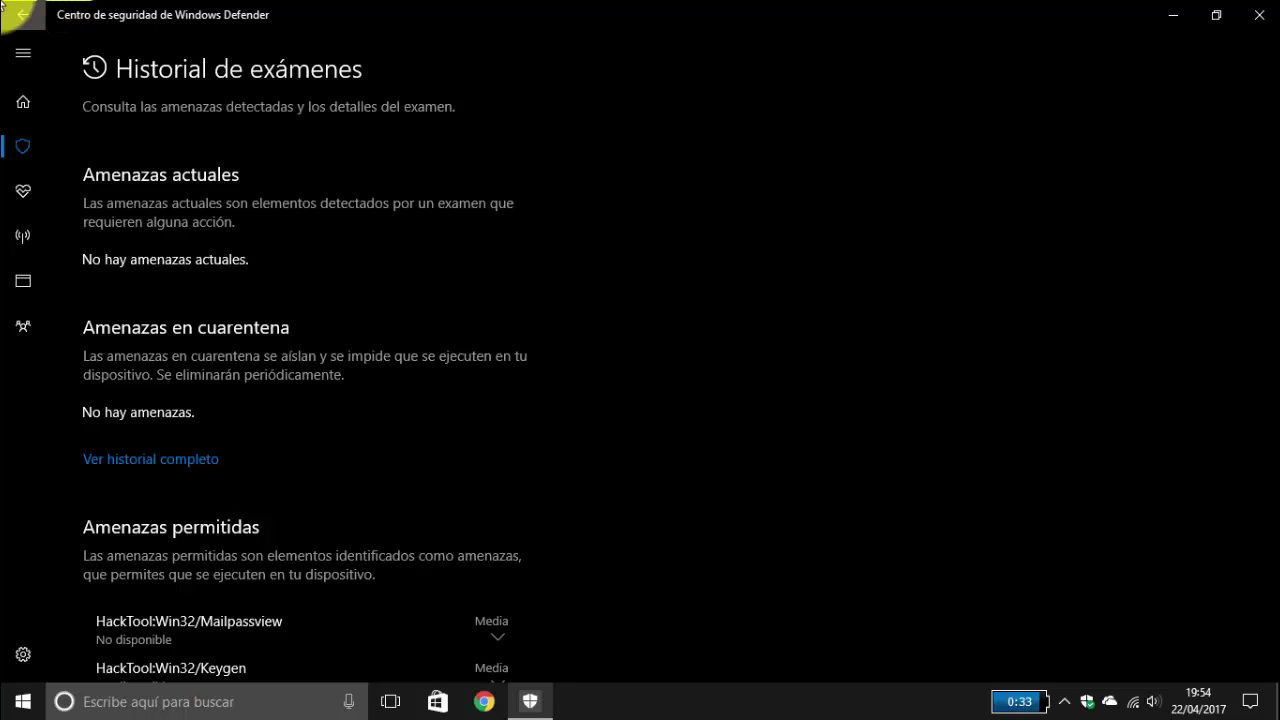
left_click(3, 7)
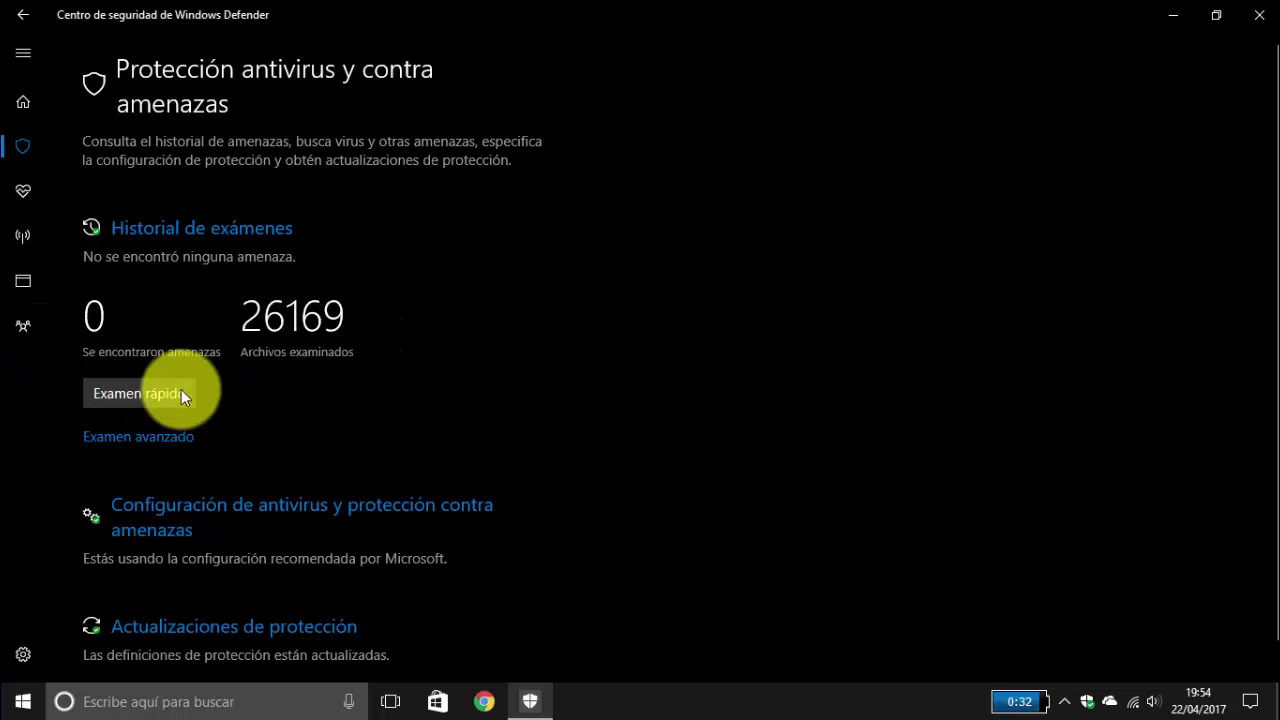
Step: Examine the advanced scan types, selecting Examen personalizado and Examen de Windows Defender sin Conexión without starting a scan, and return to the overview
left_click(116, 440)
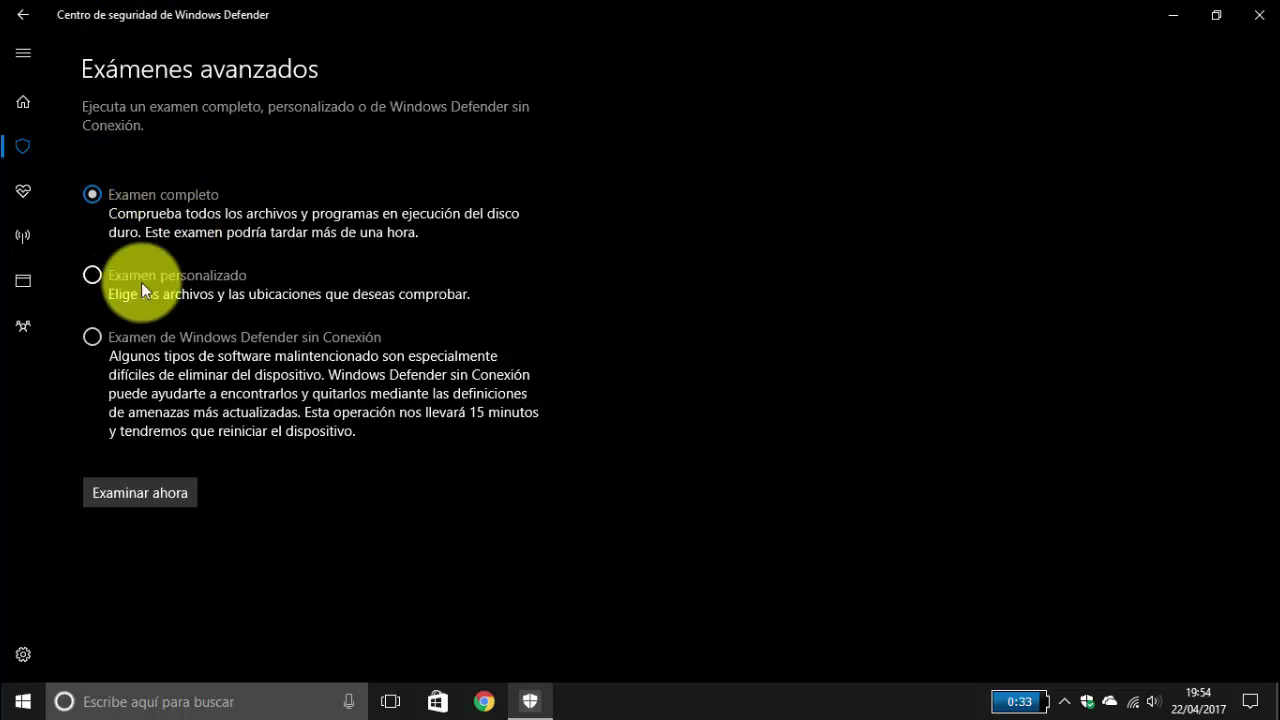
left_click(91, 277)
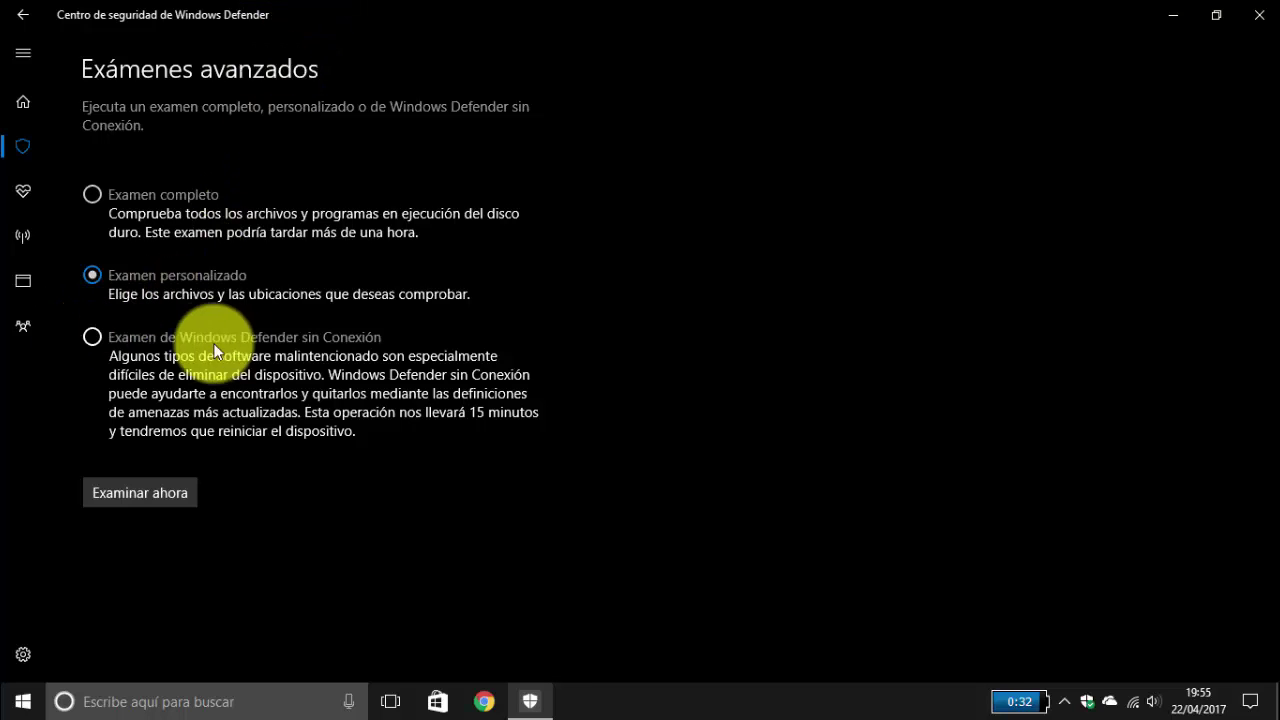
left_click(118, 339)
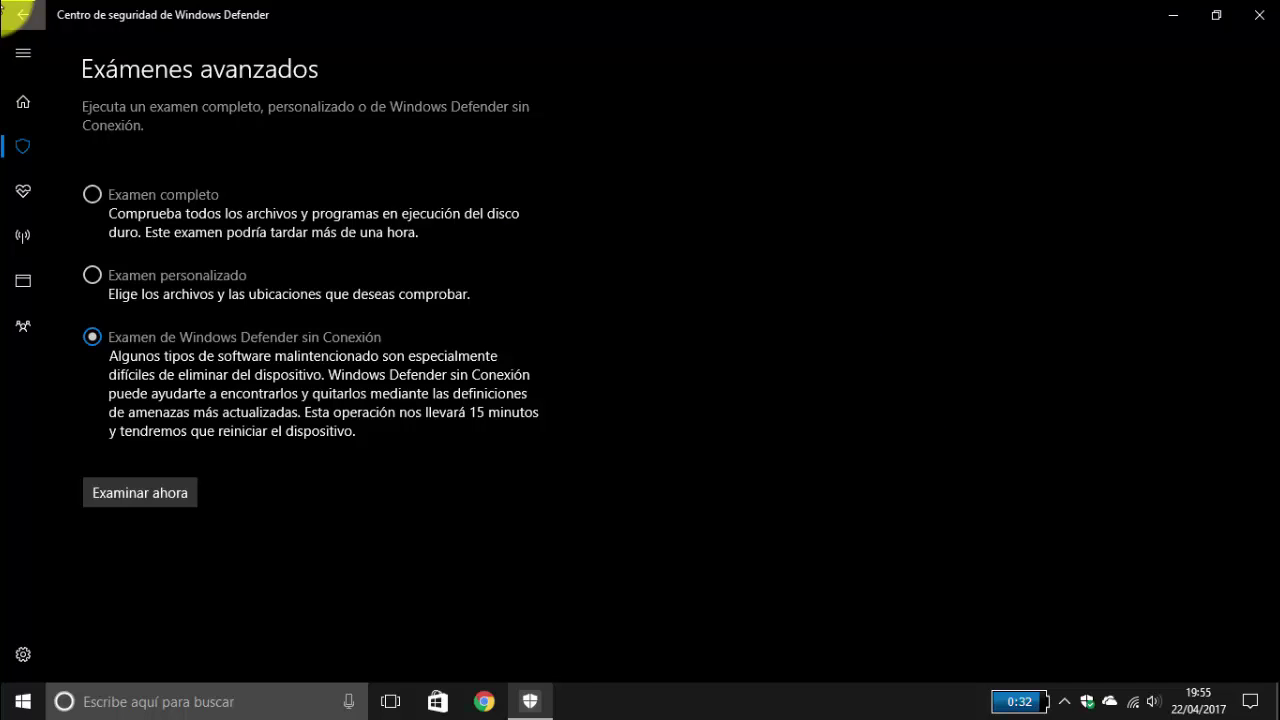
left_click(22, 14)
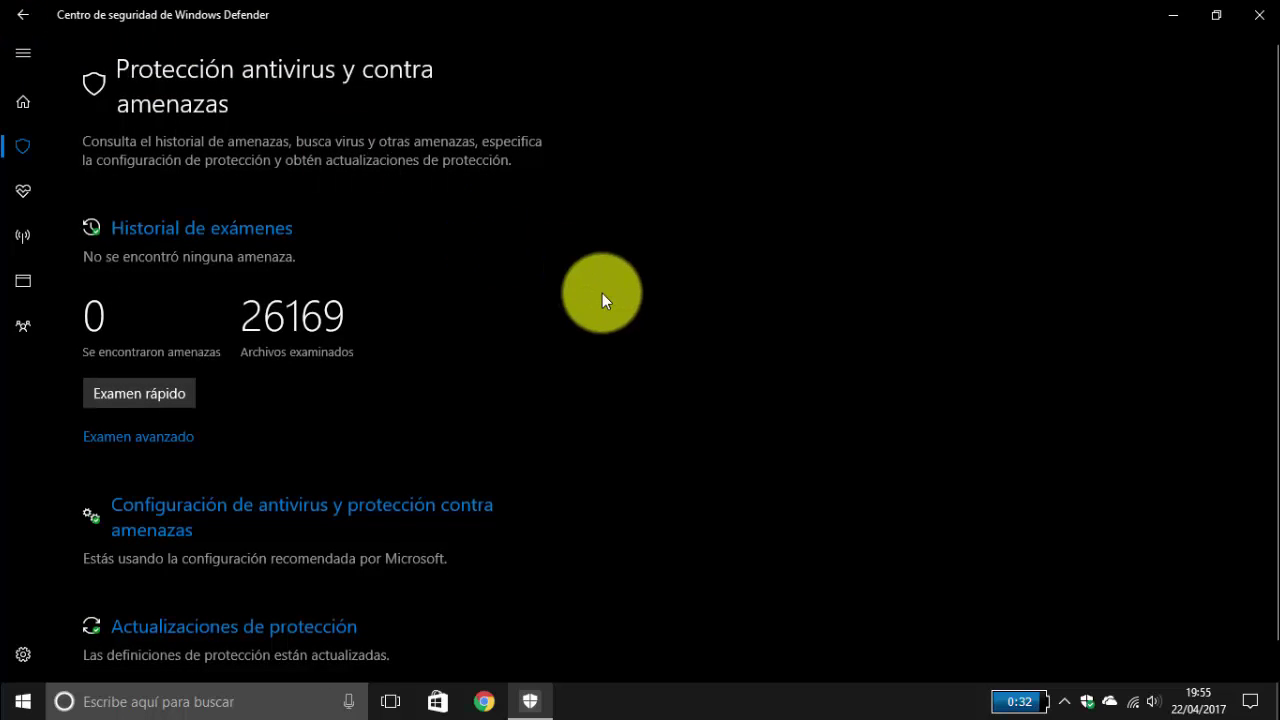
Step: Open the antivirus and threat protection settings and review real-time protection, cloud-based protection, automatic sample submission and exclusions
scroll(602, 290, "down", 1)
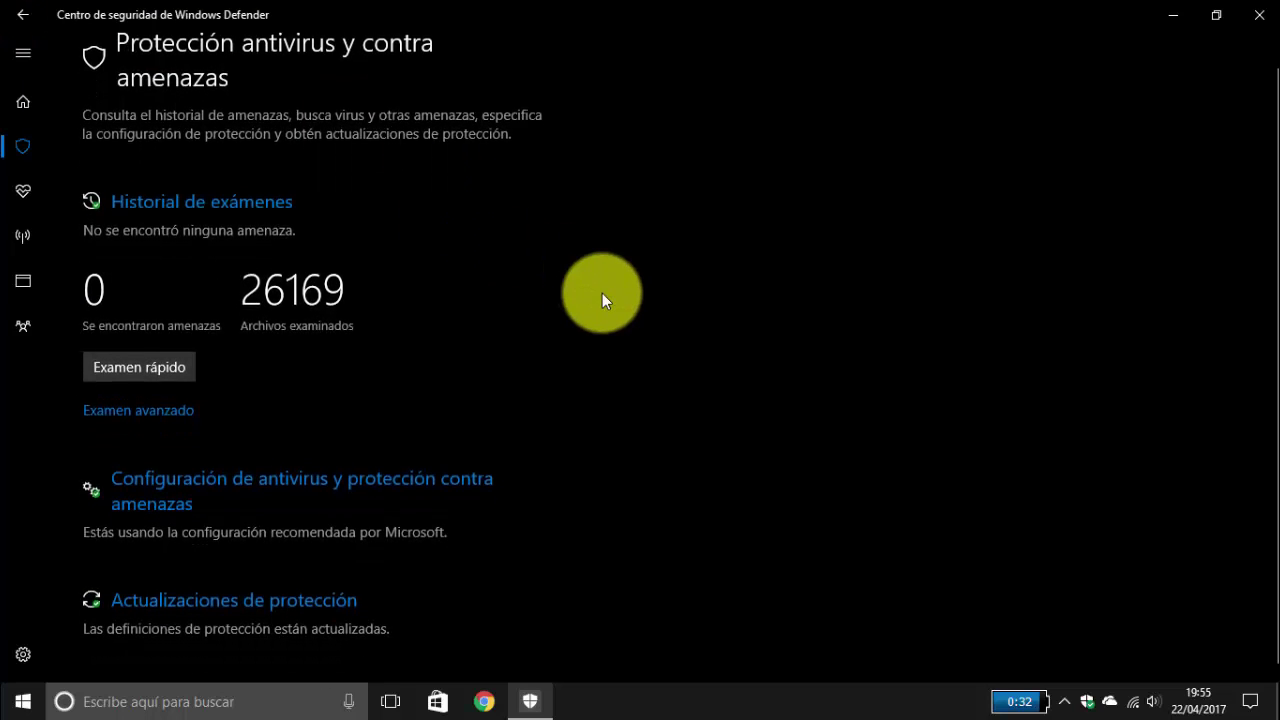
left_click(166, 480)
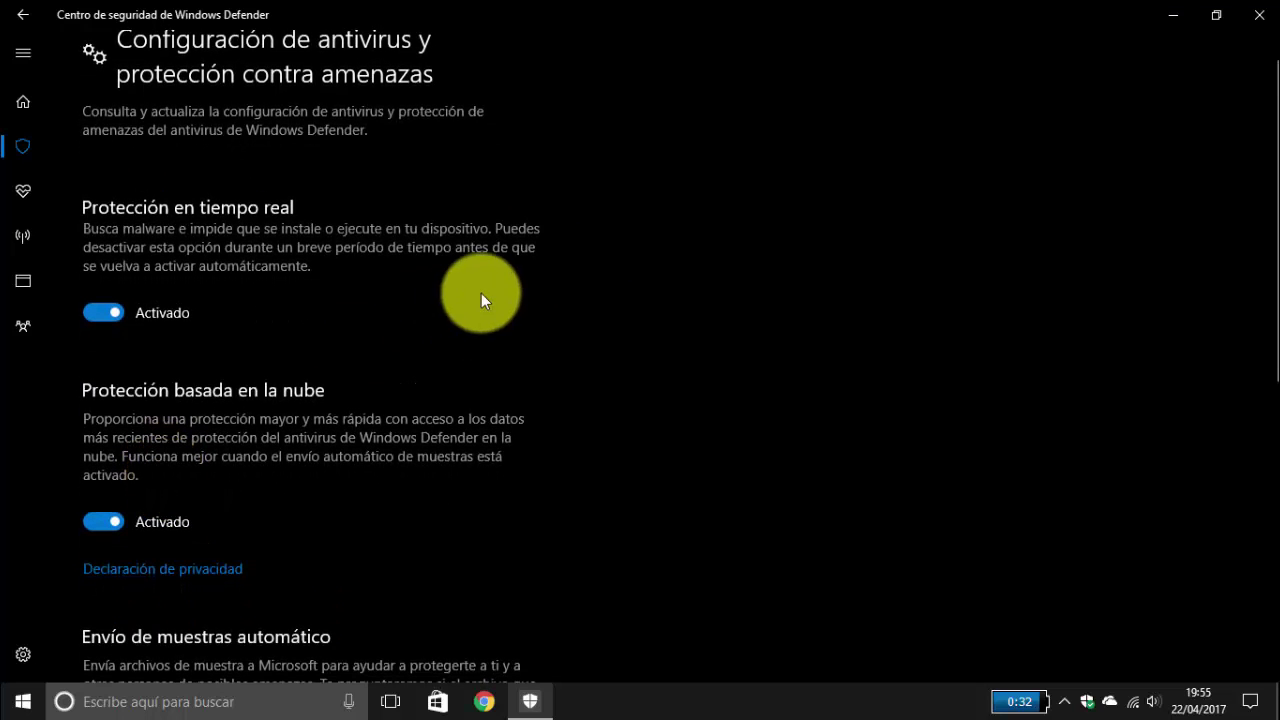
scroll(619, 260, "down", 3)
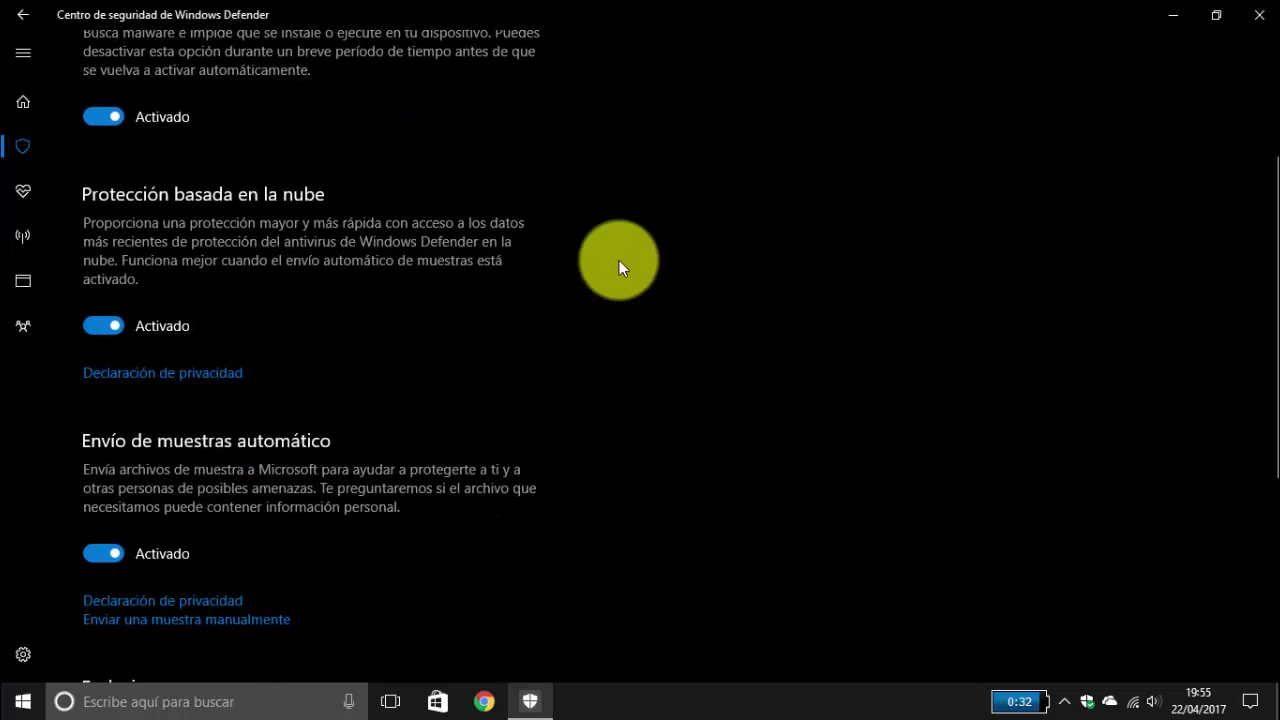
scroll(619, 260, "up", 3)
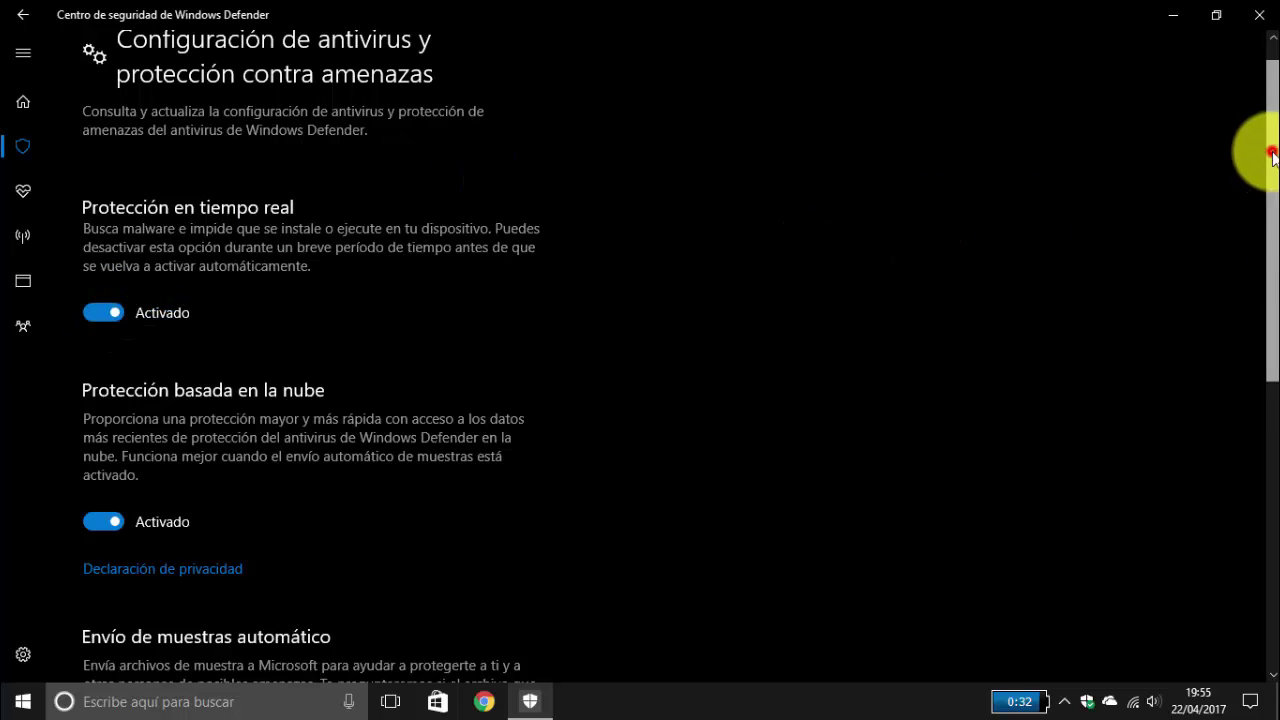
left_click_drag(1273, 157, 1265, 194)
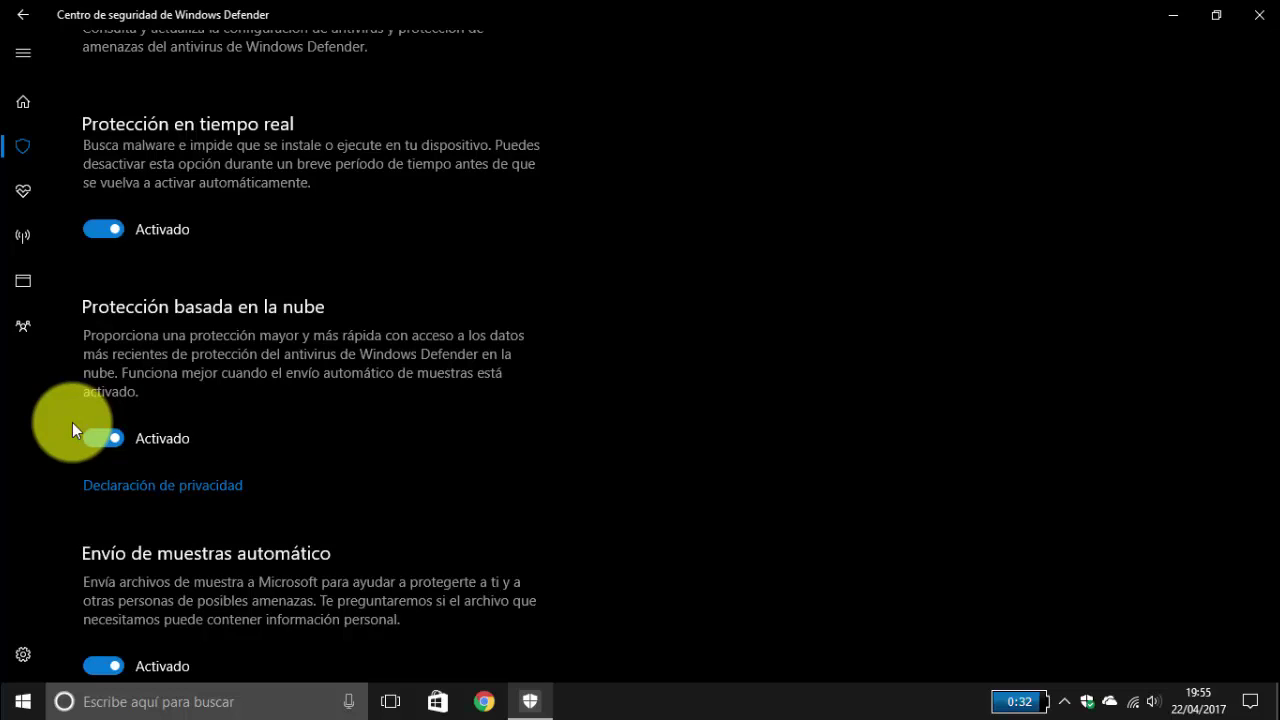
scroll(805, 372, "down", 3)
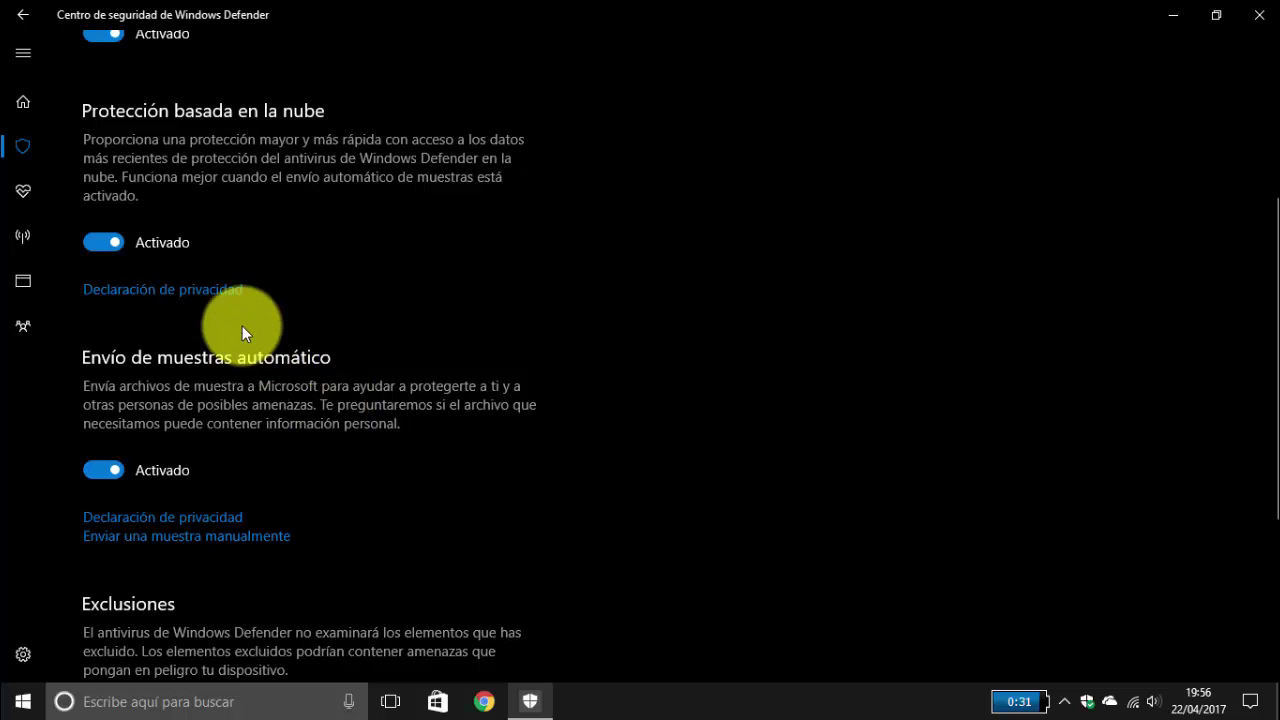
scroll(548, 369, "down", 3)
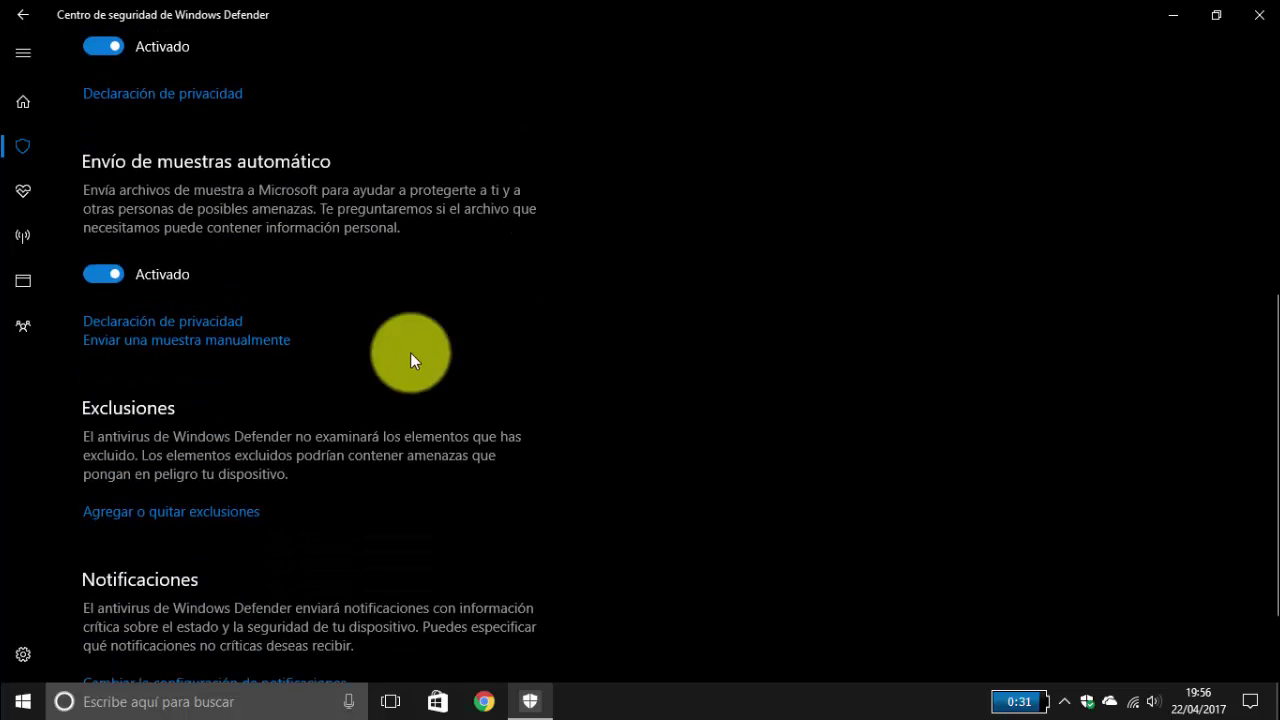
Step: Turn automatic sample submission off and back on
left_click(103, 274)
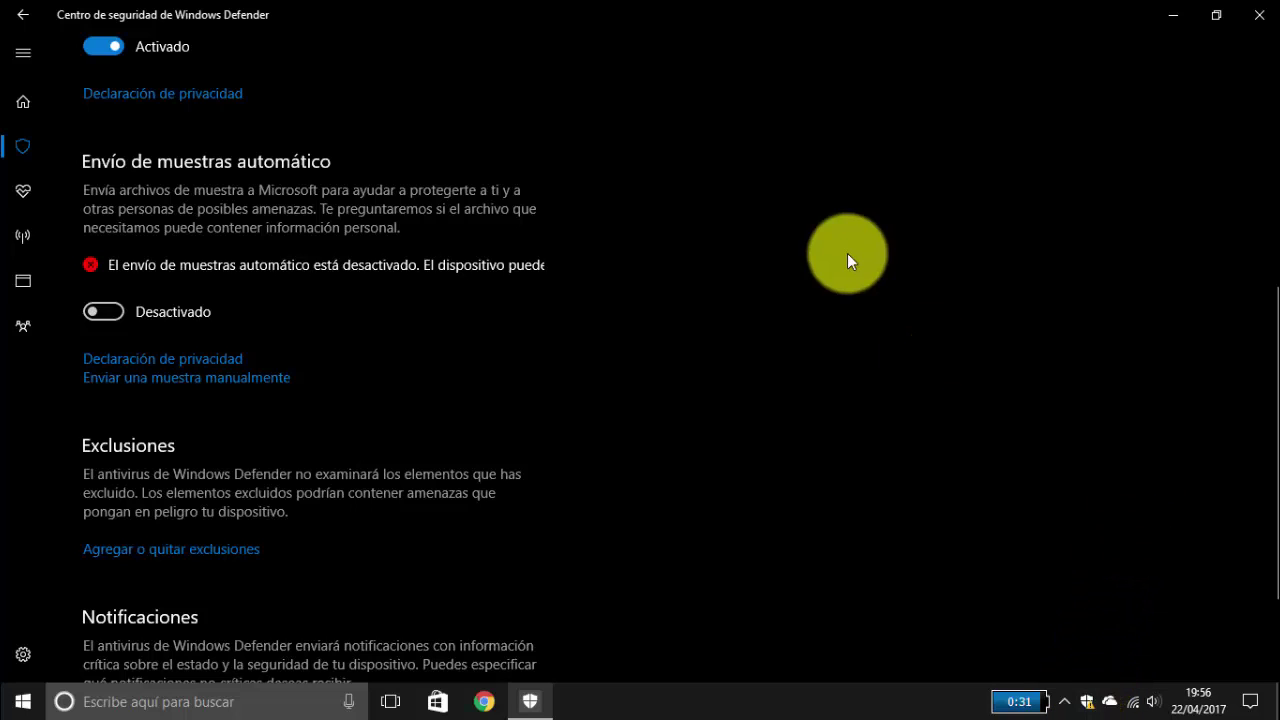
left_click(105, 311)
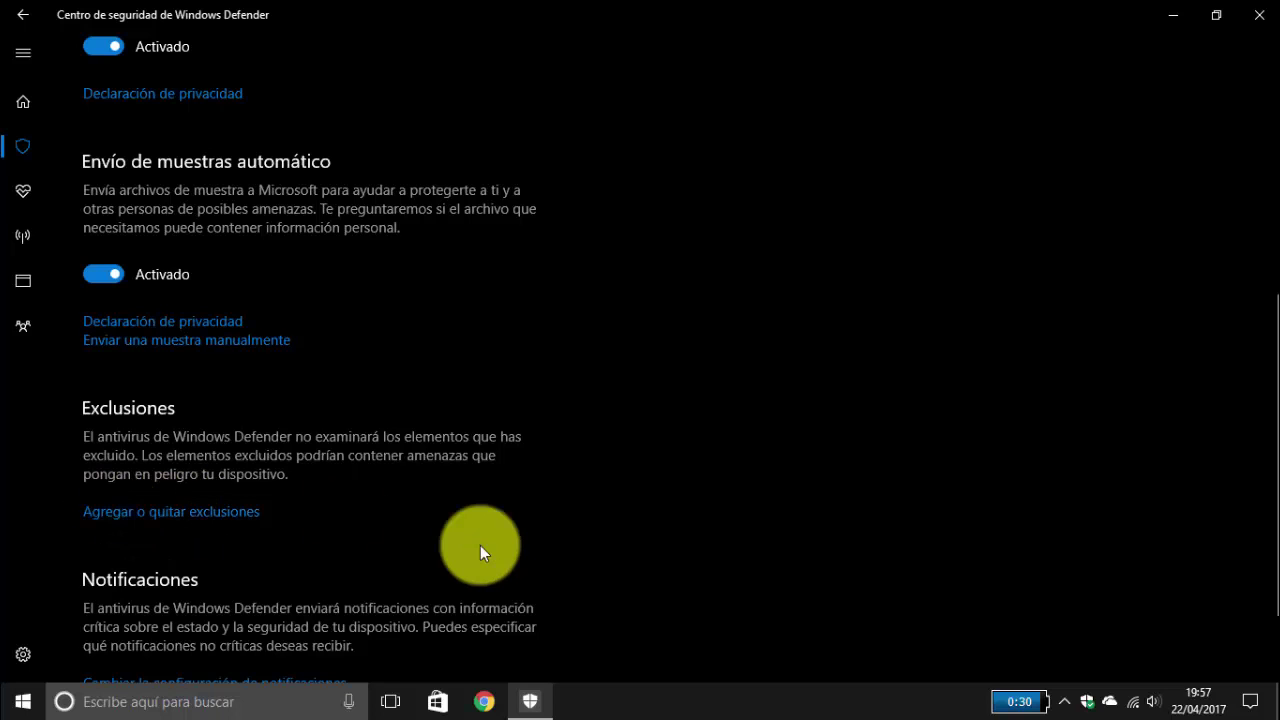
Step: Review the antivirus and firewall notification settings and the Windows Action Center, and return to the antivirus overview
scroll(648, 396, "down", 2)
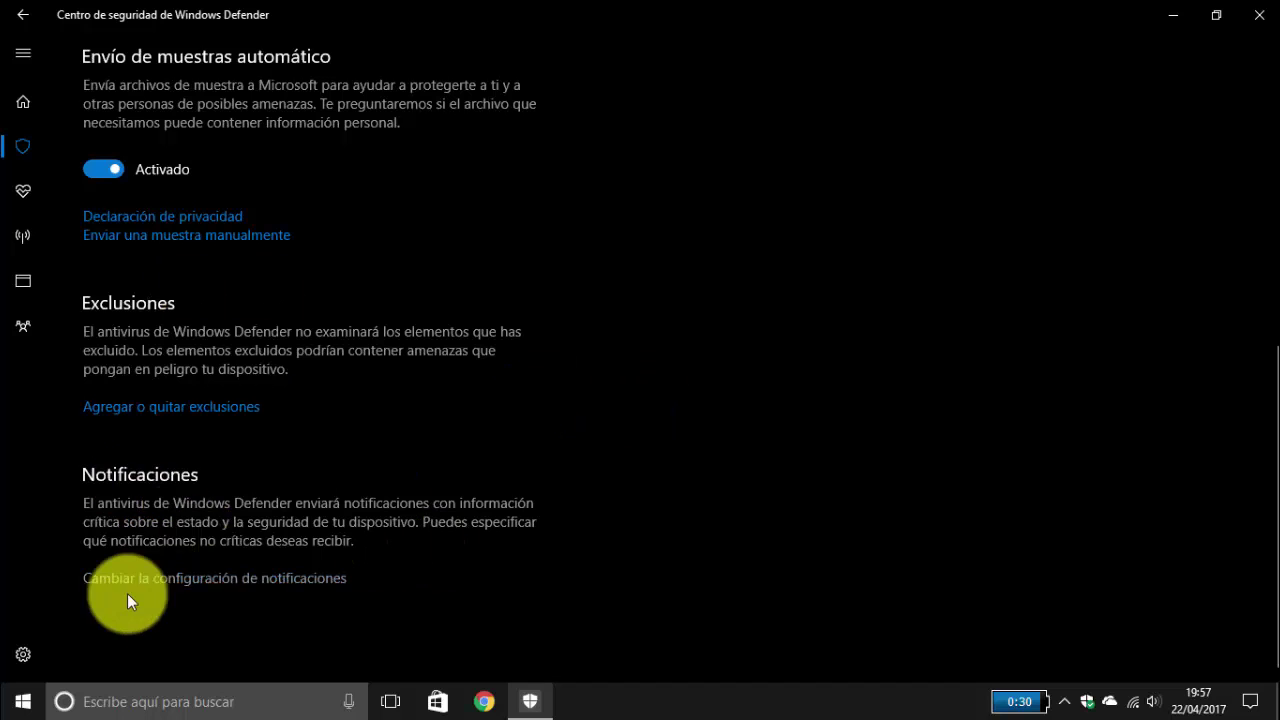
left_click(168, 580)
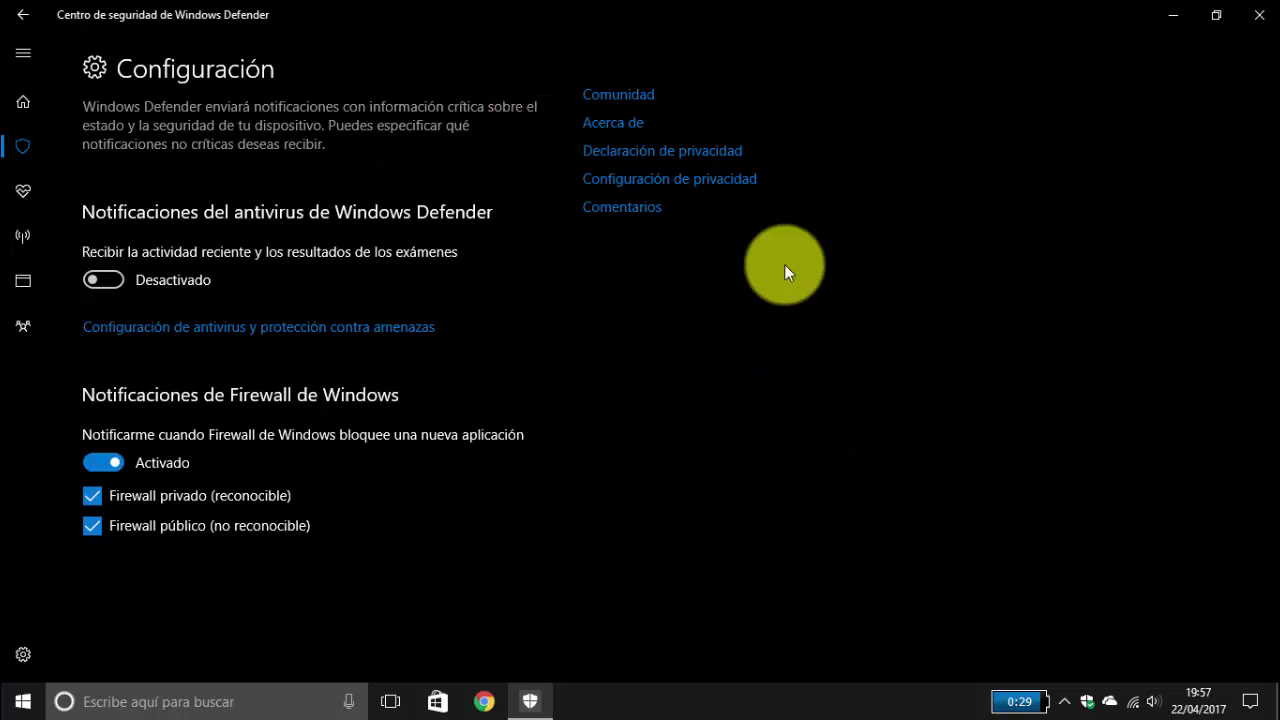
left_click(1252, 701)
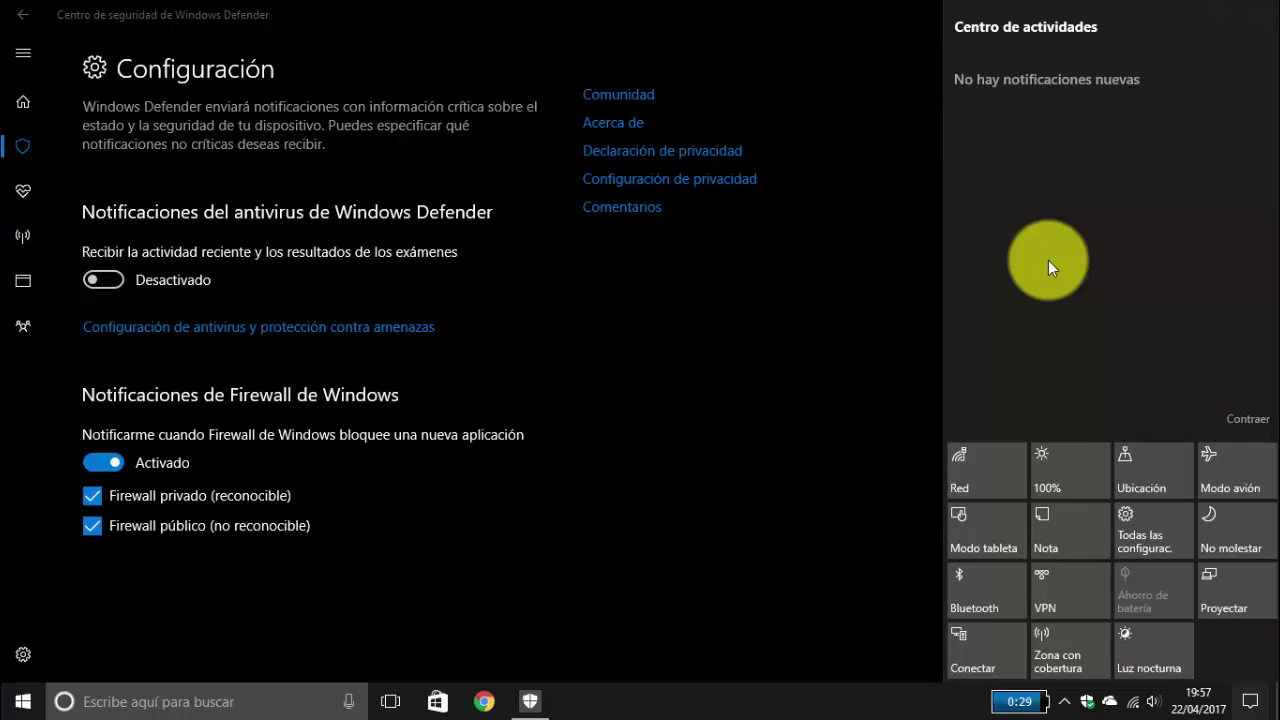
left_click(645, 316)
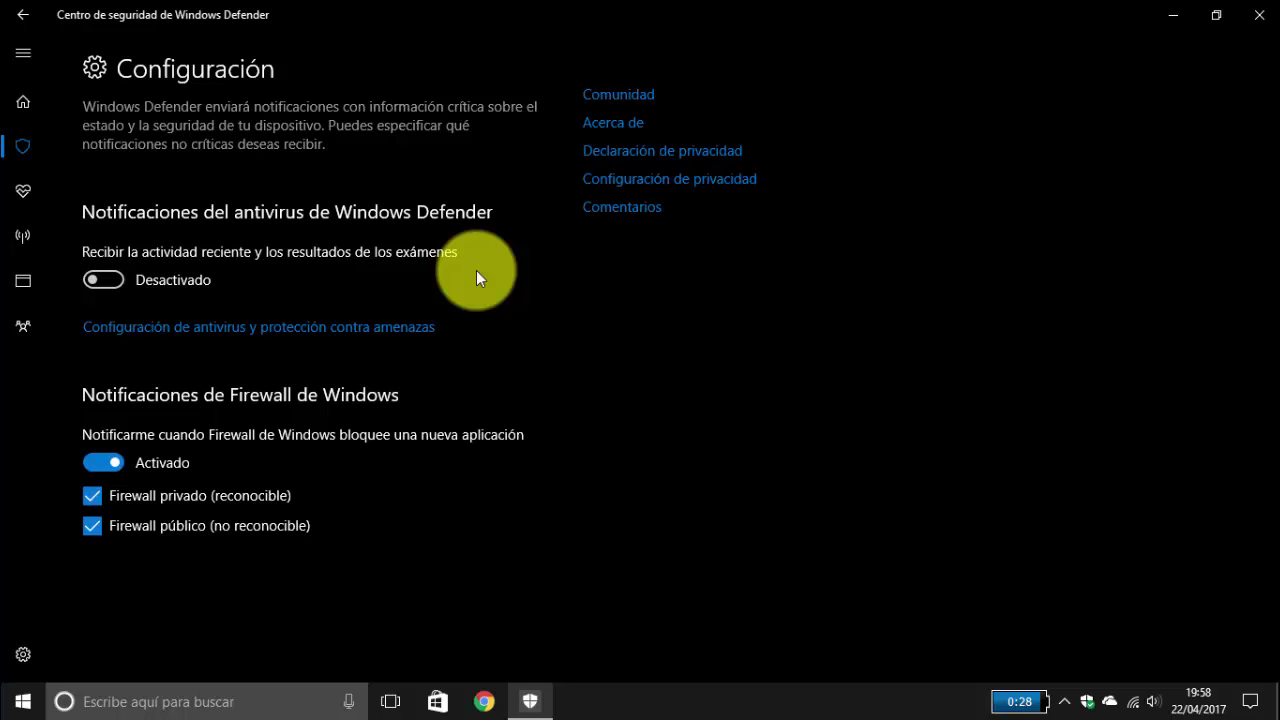
left_click(86, 495)
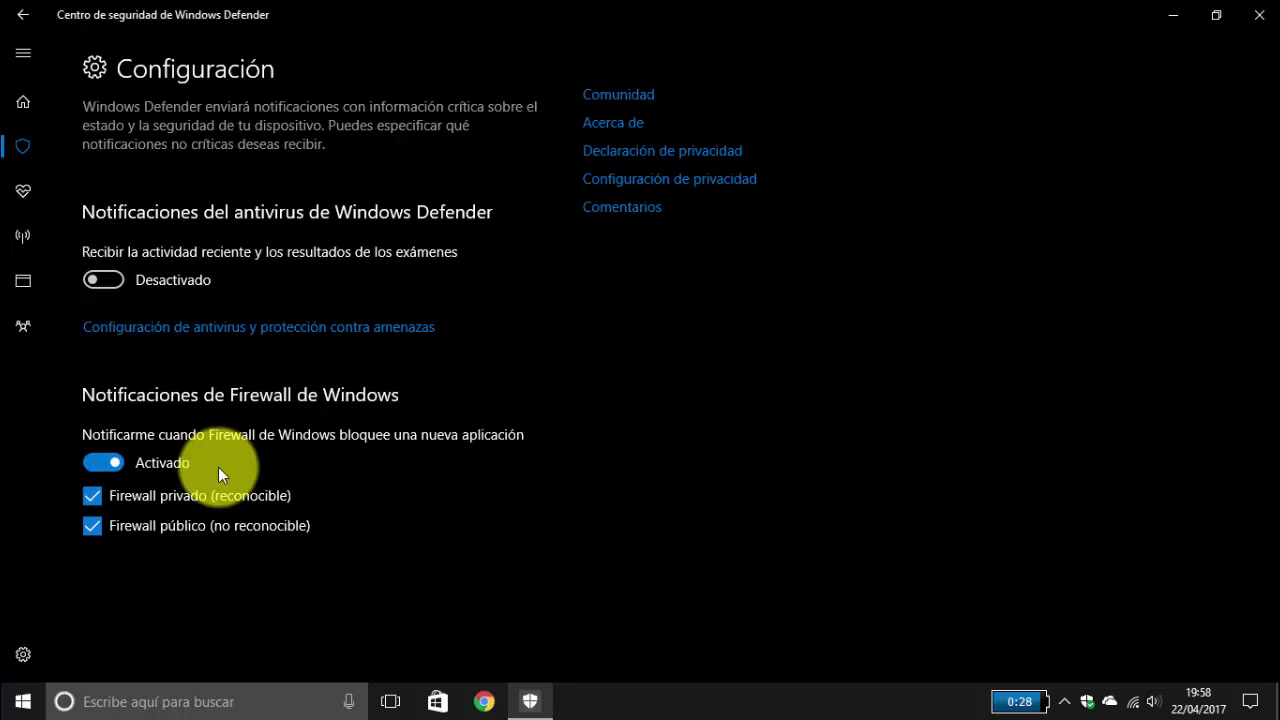
left_click(22, 14)
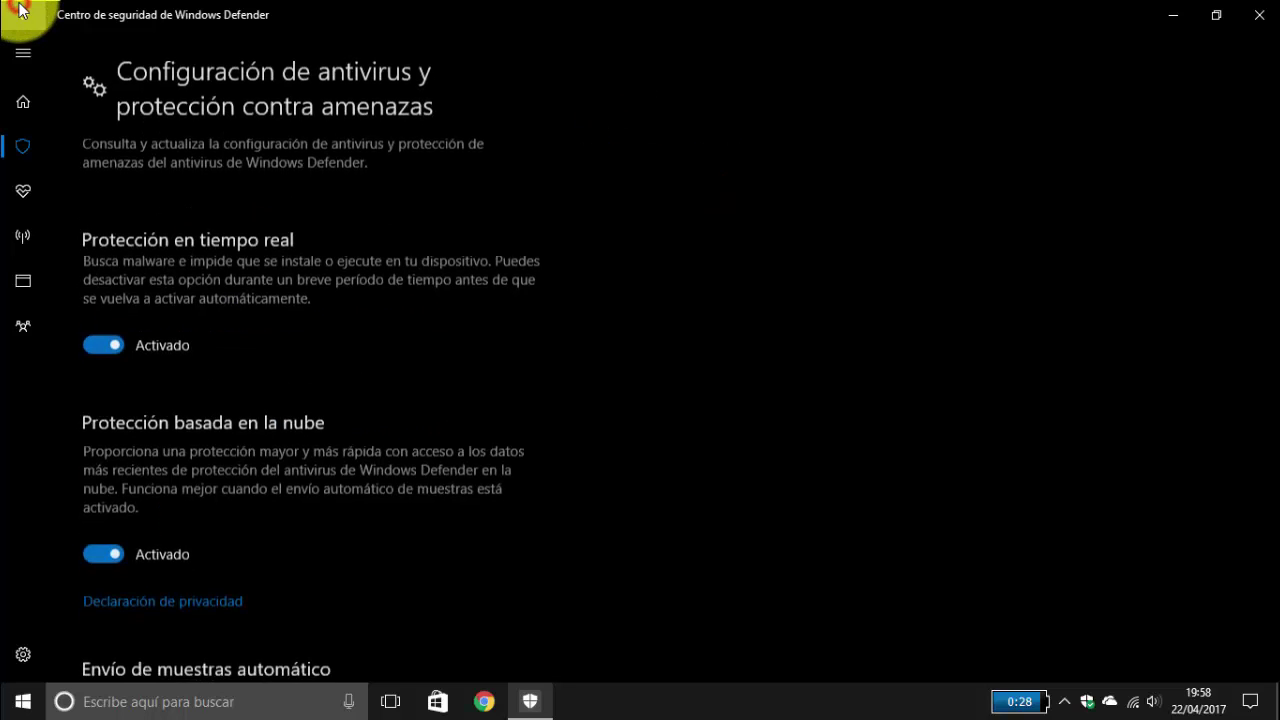
scroll(413, 463, "down", 6)
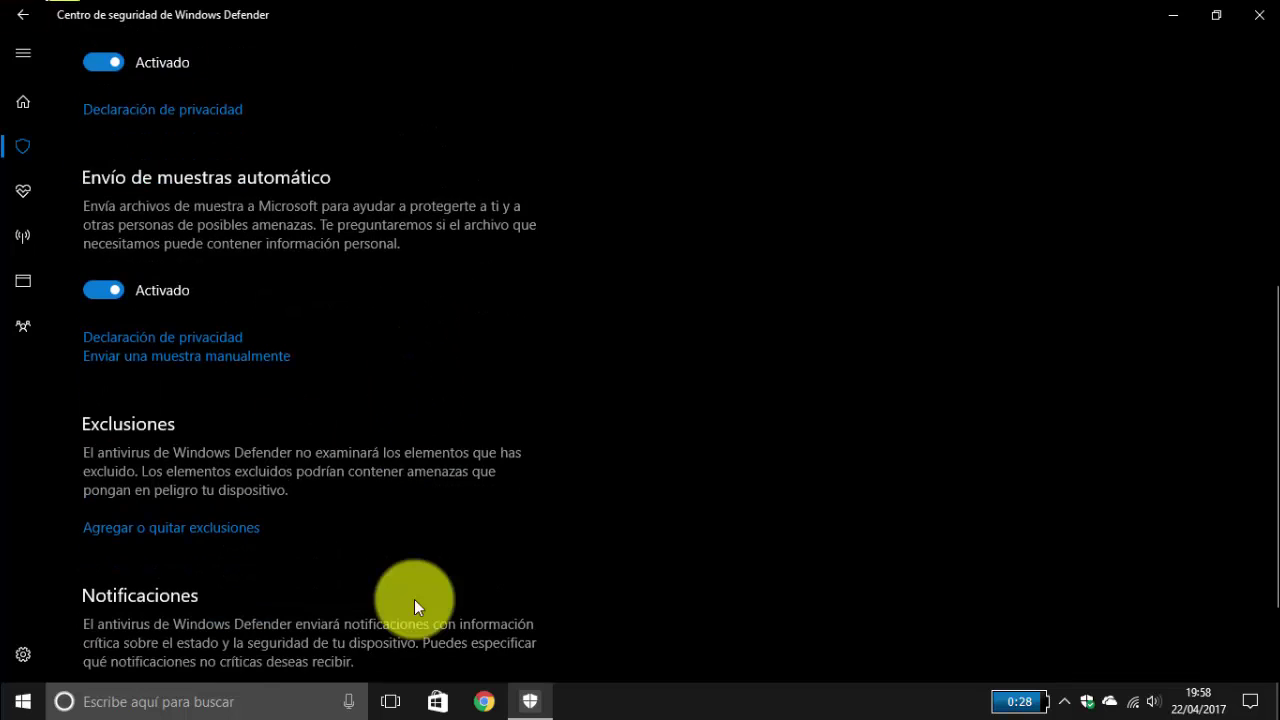
left_click(12, 10)
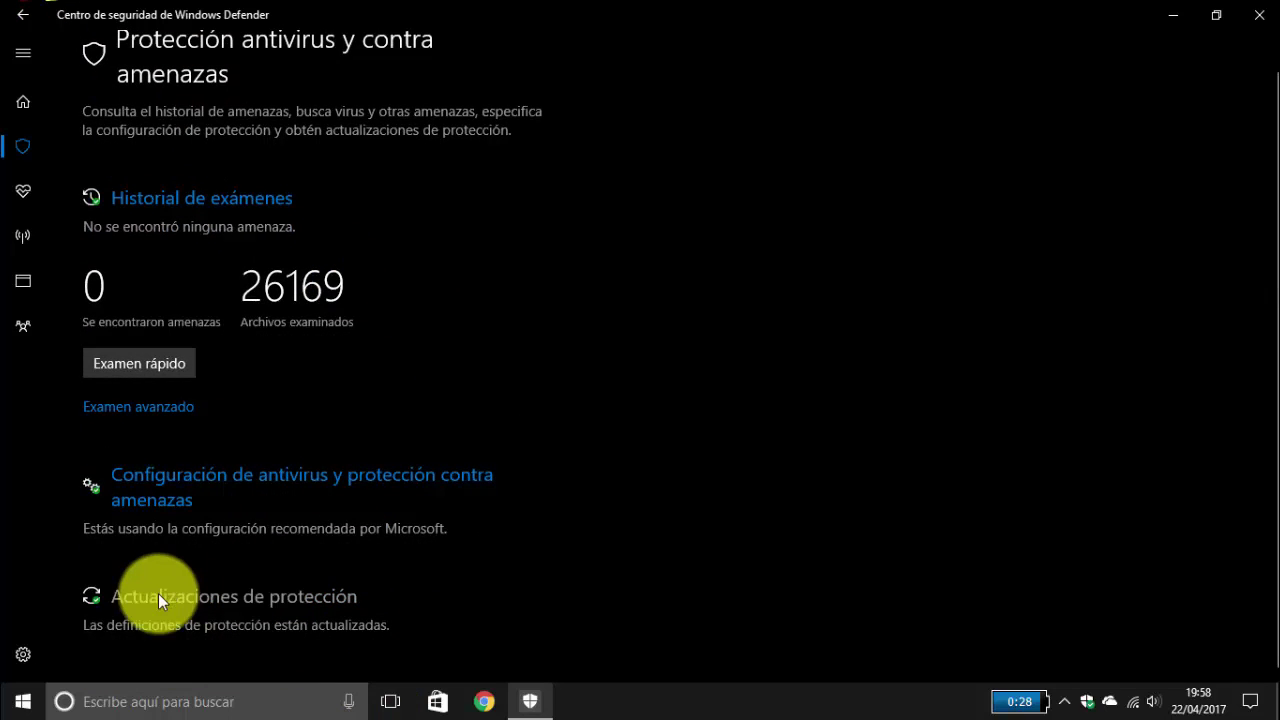
Step: Check for new threat definitions in the protection updates and return to the antivirus overview
left_click(241, 595)
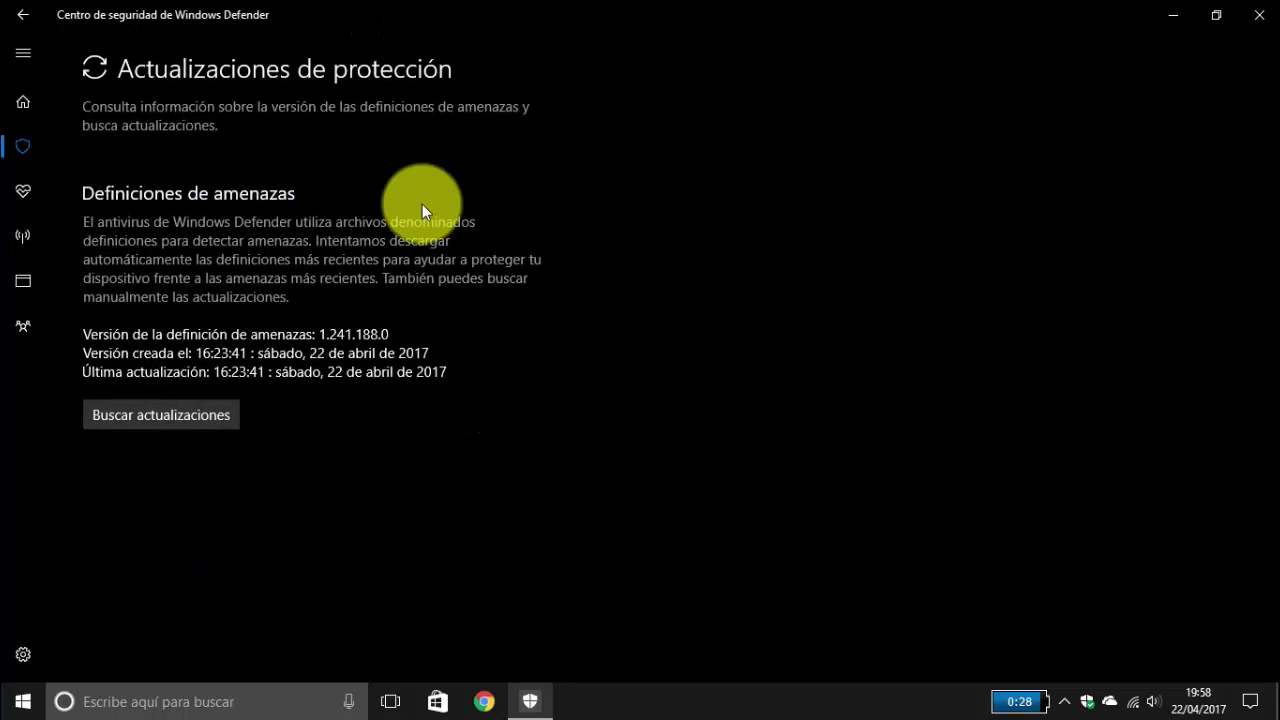
left_click(194, 415)
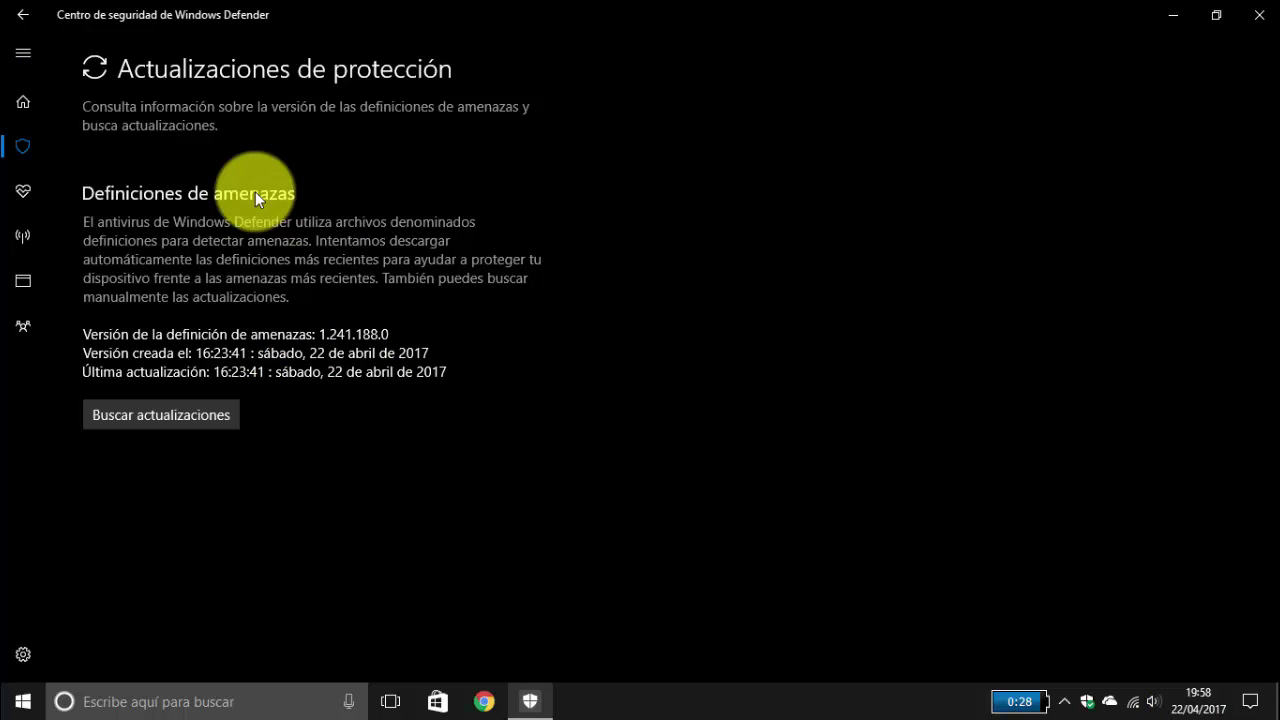
left_click(10, 12)
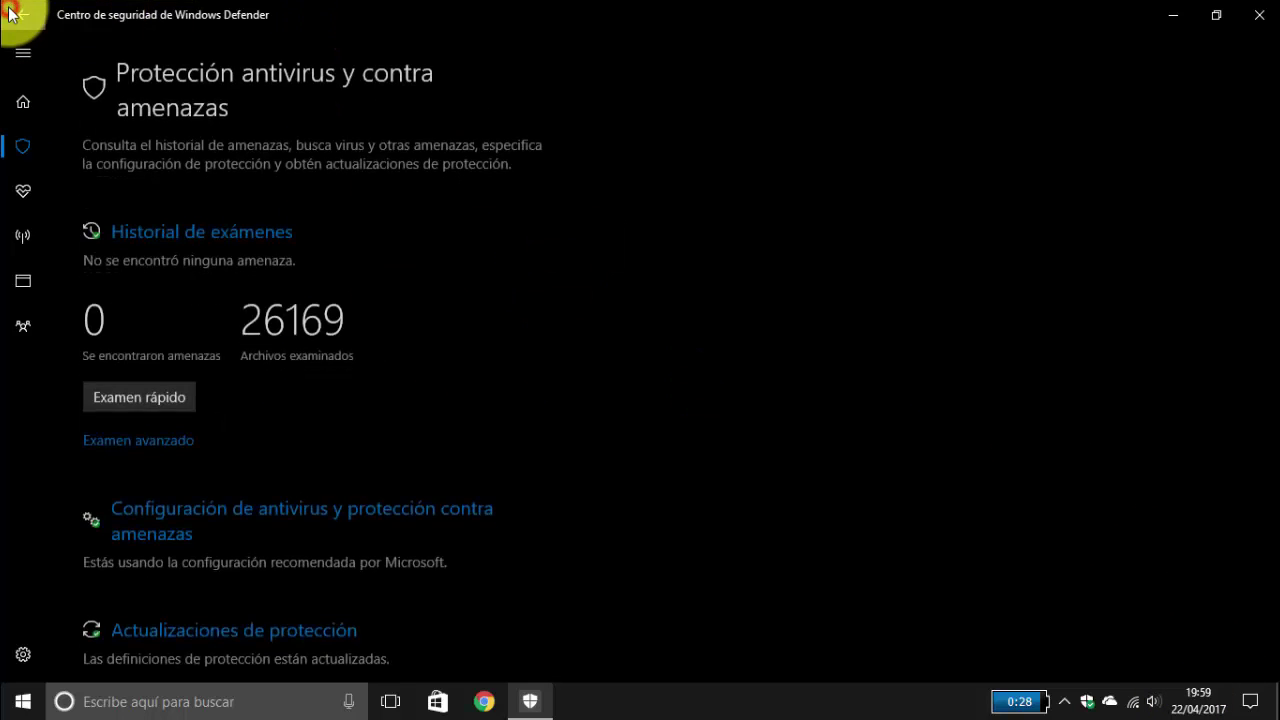
Step: Return to the security center home and open the device performance and health page
left_click(12, 14)
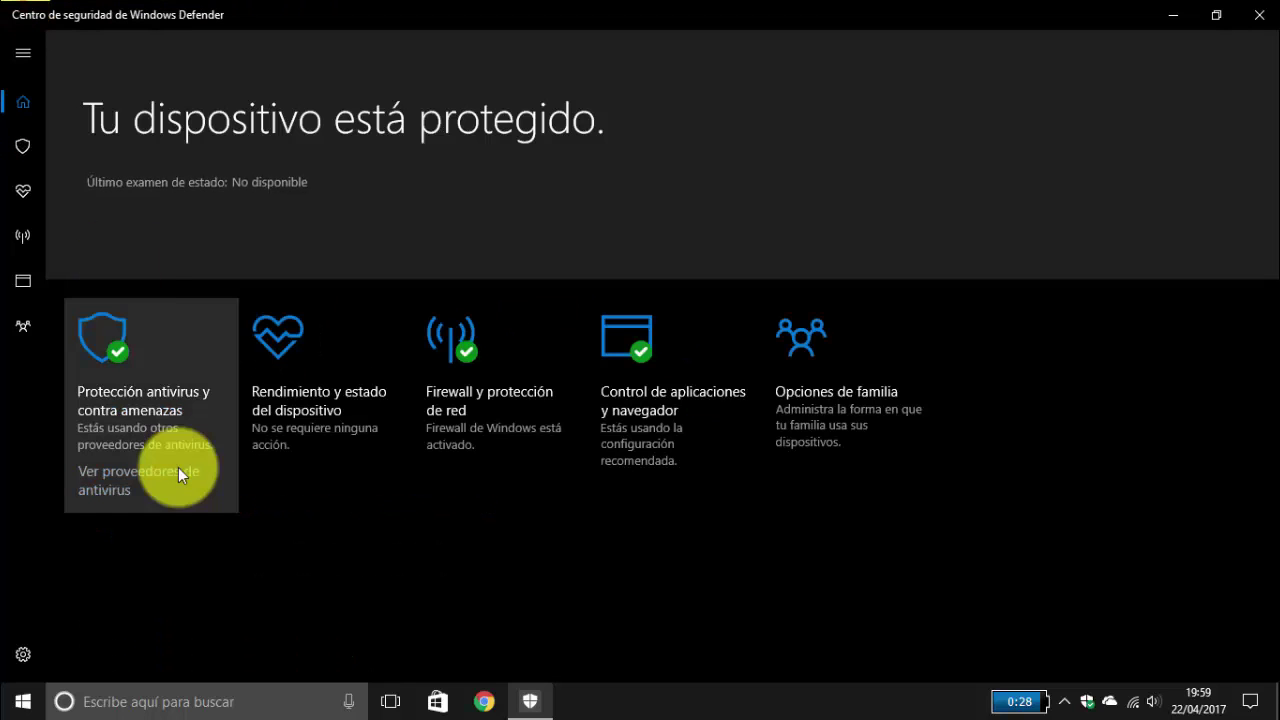
left_click(298, 353)
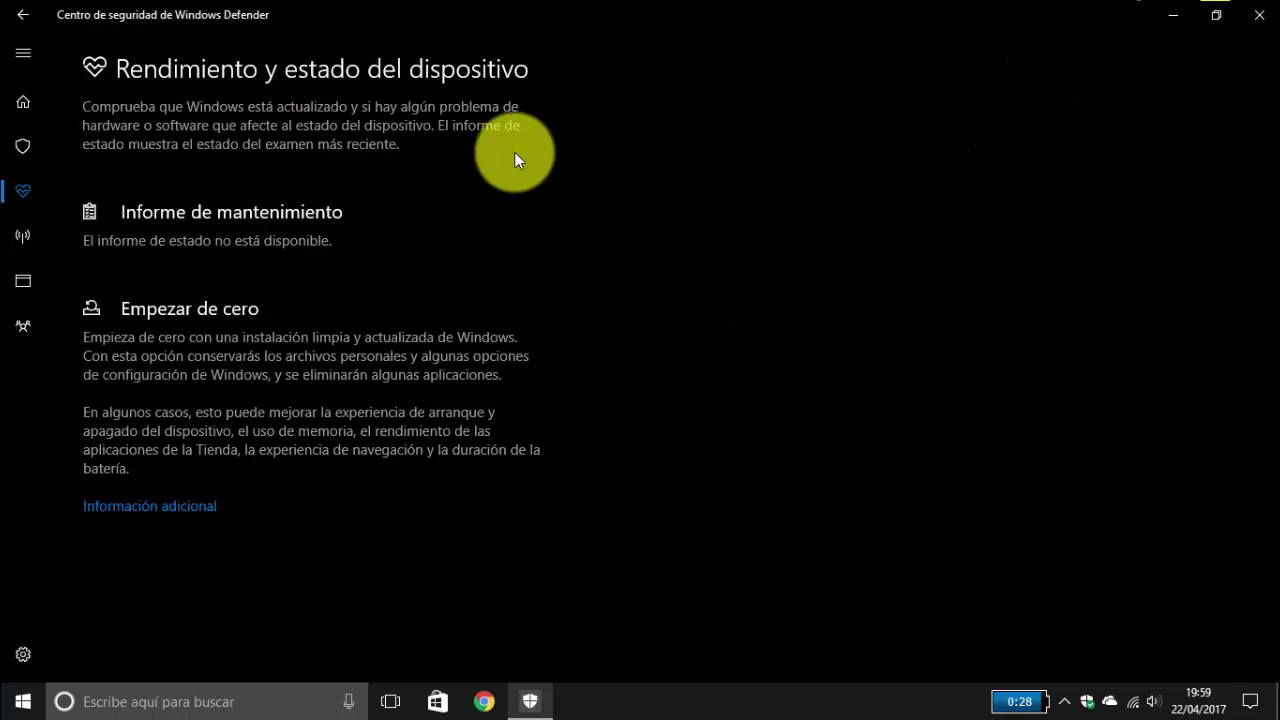
Step: Open Device Manager through the computer's system properties, review the hardware categories, and return to the maximized device performance and health page
left_click(1216, 14)
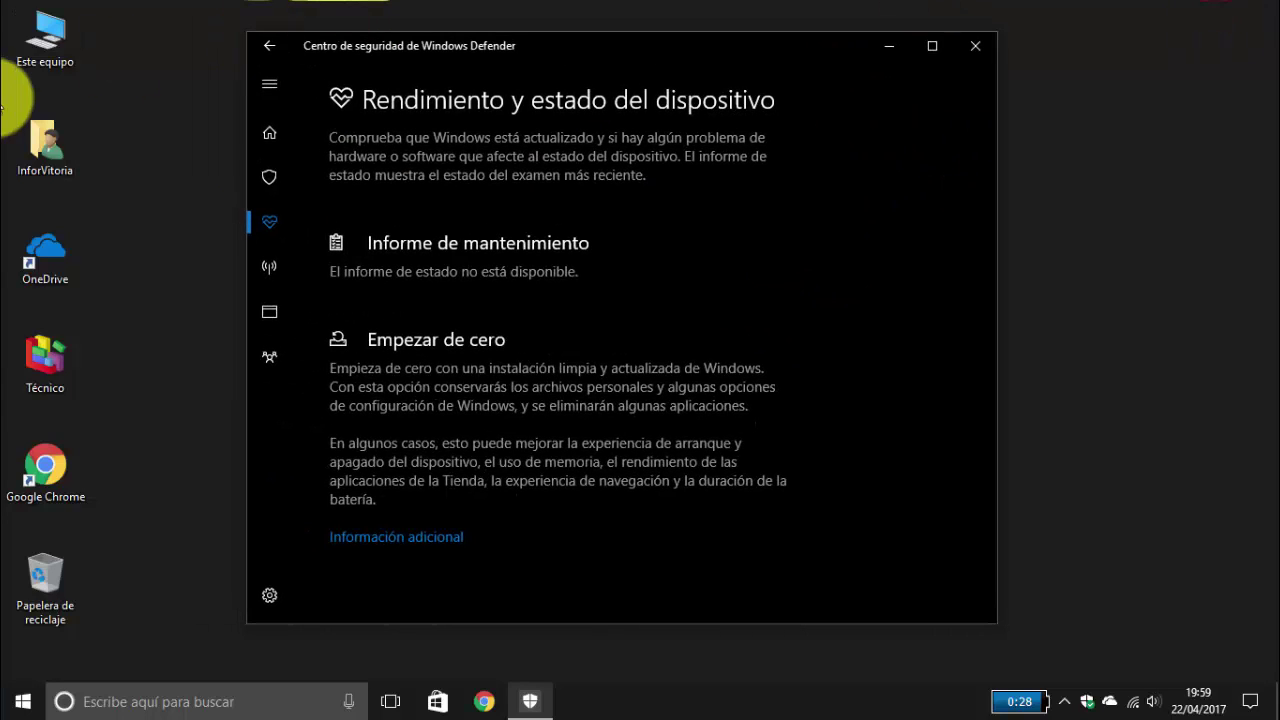
right_click(76, 53)
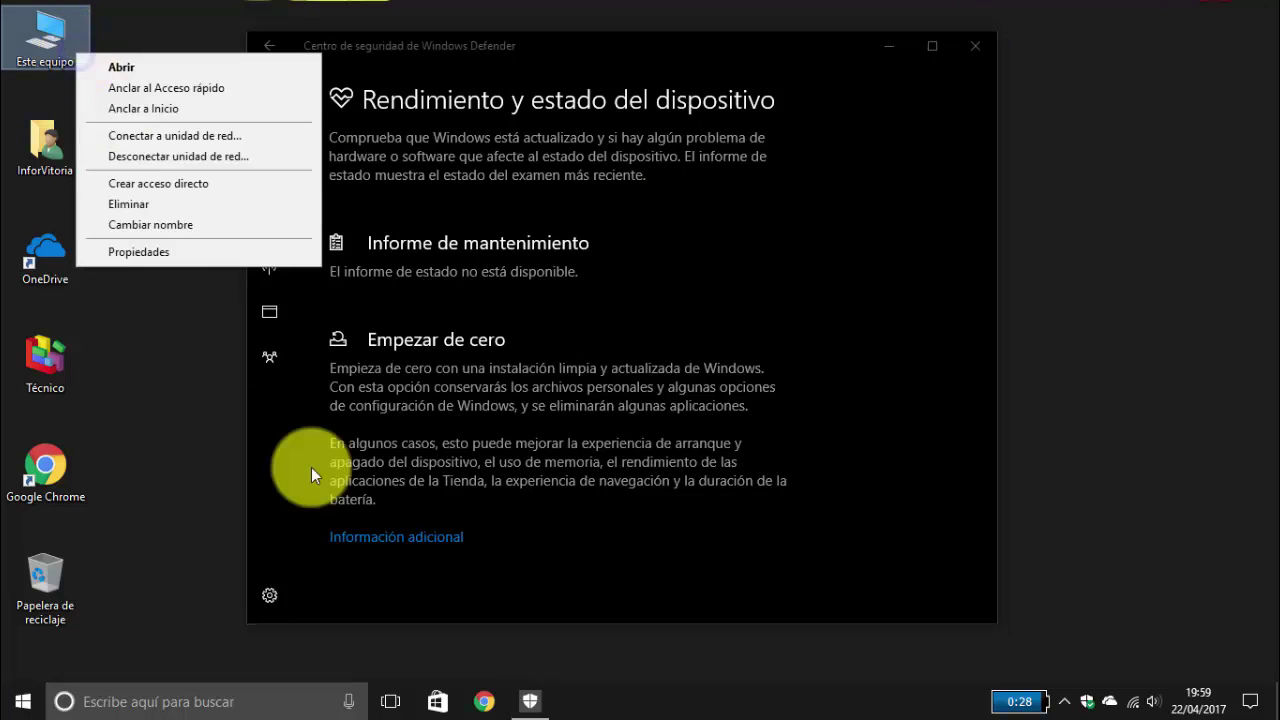
left_click(138, 252)
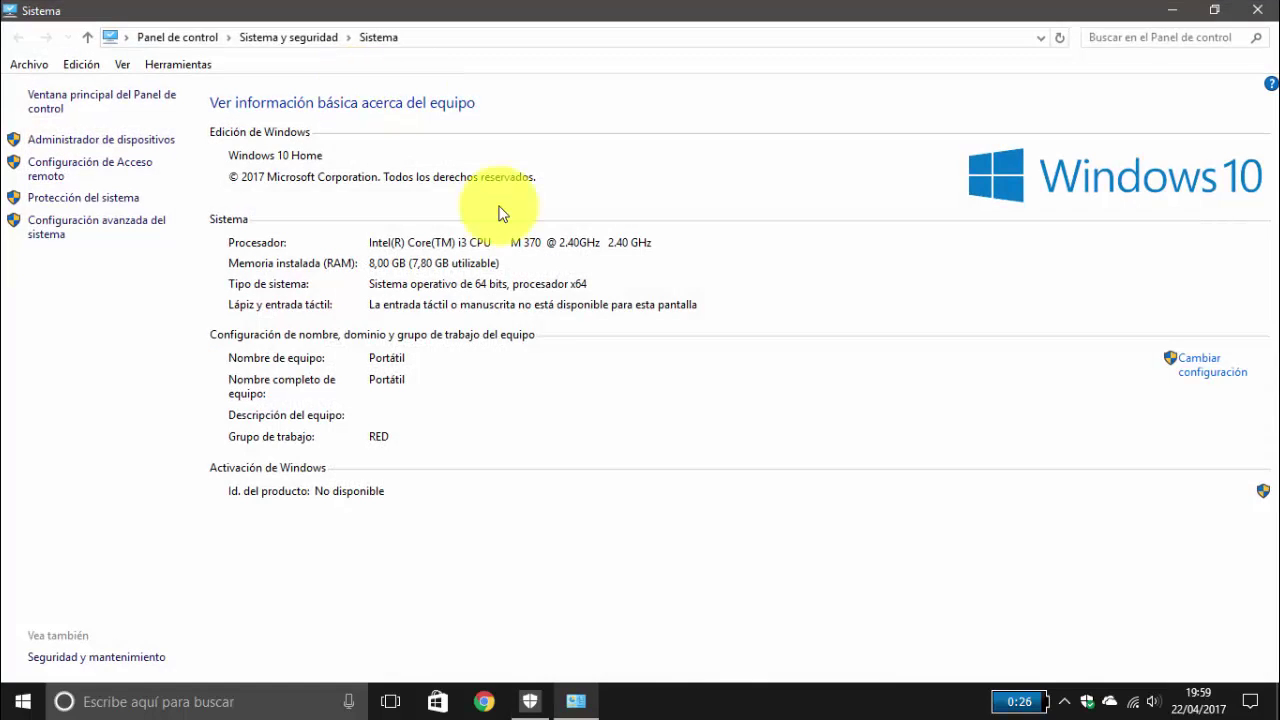
left_click(122, 139)
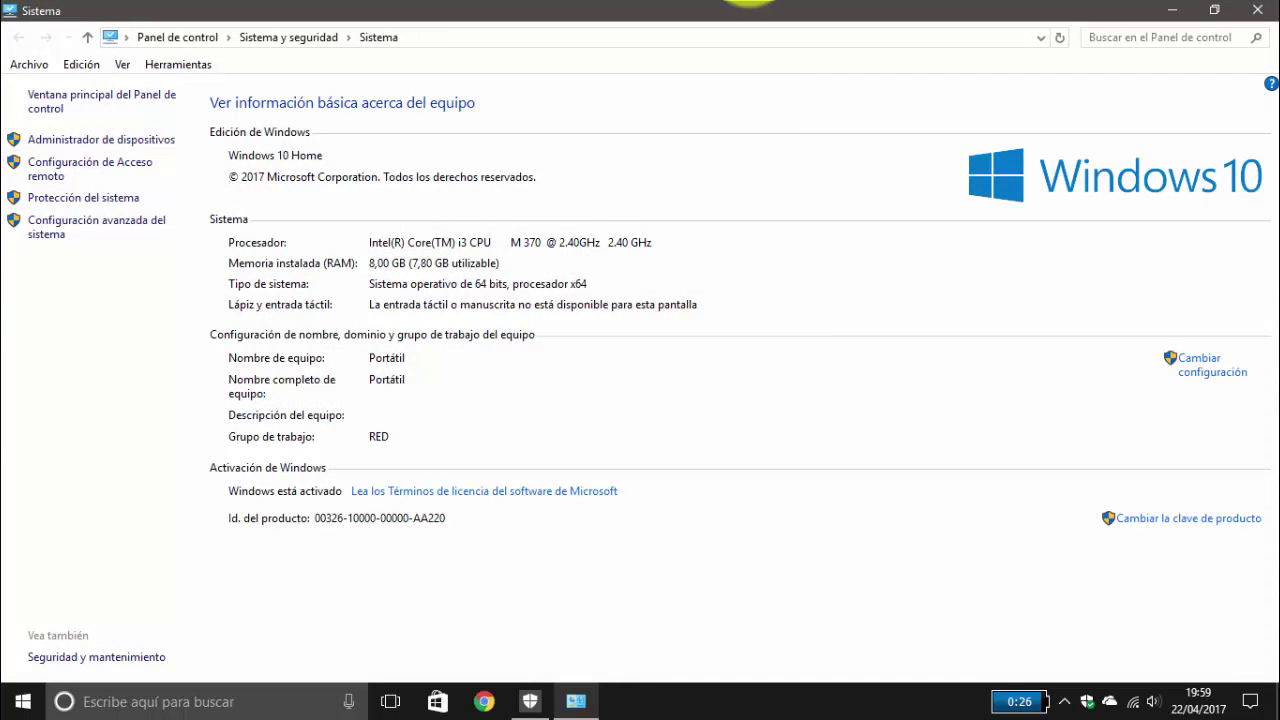
left_click(1262, 8)
left_click(1262, 8)
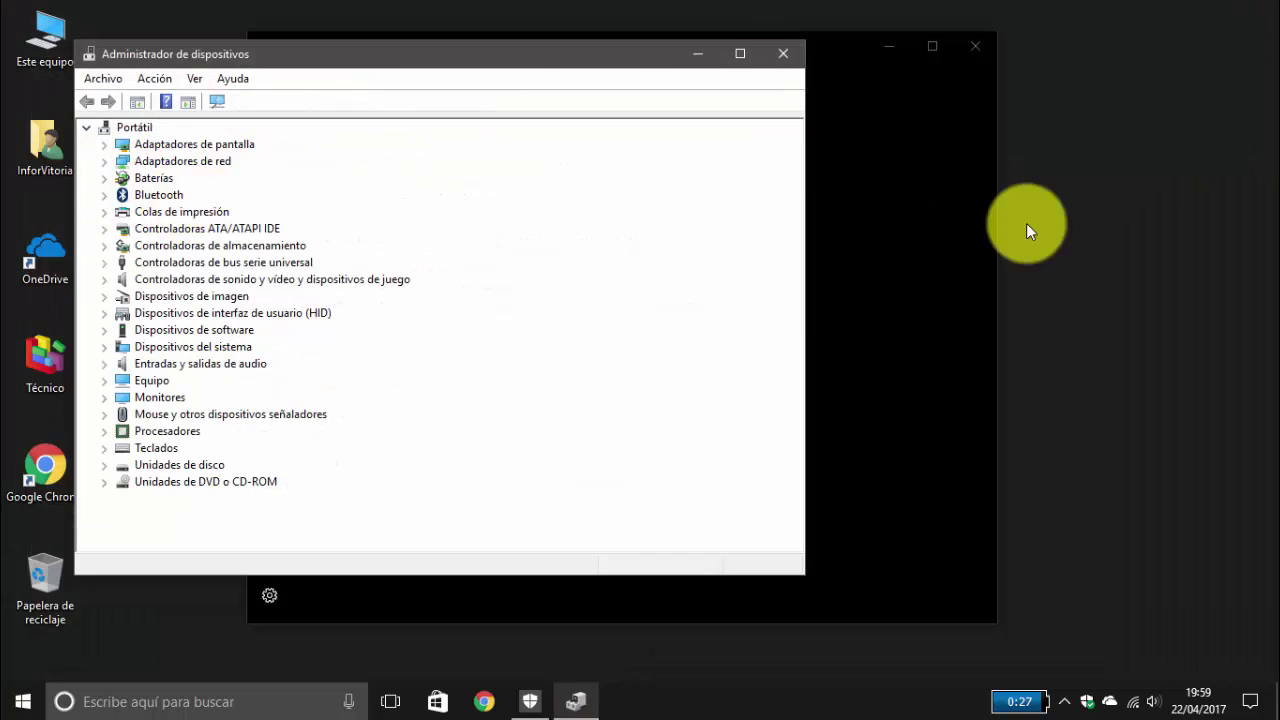
left_click(931, 191)
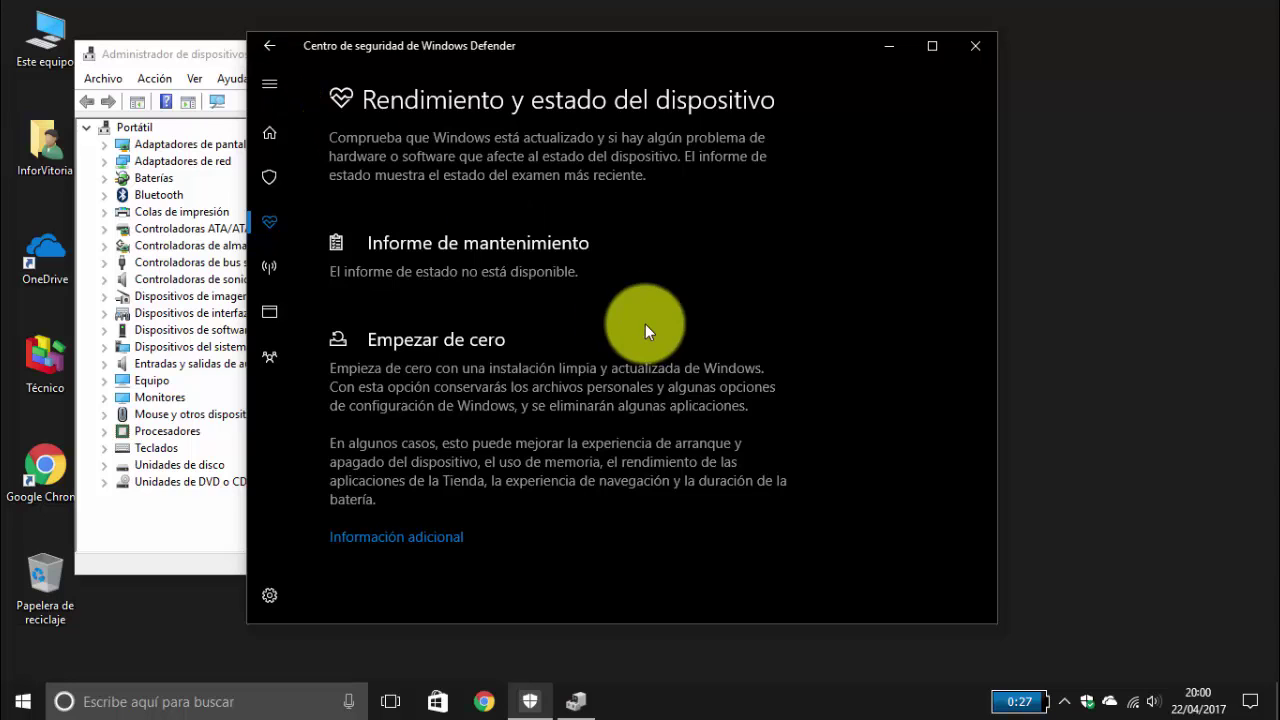
left_click(930, 47)
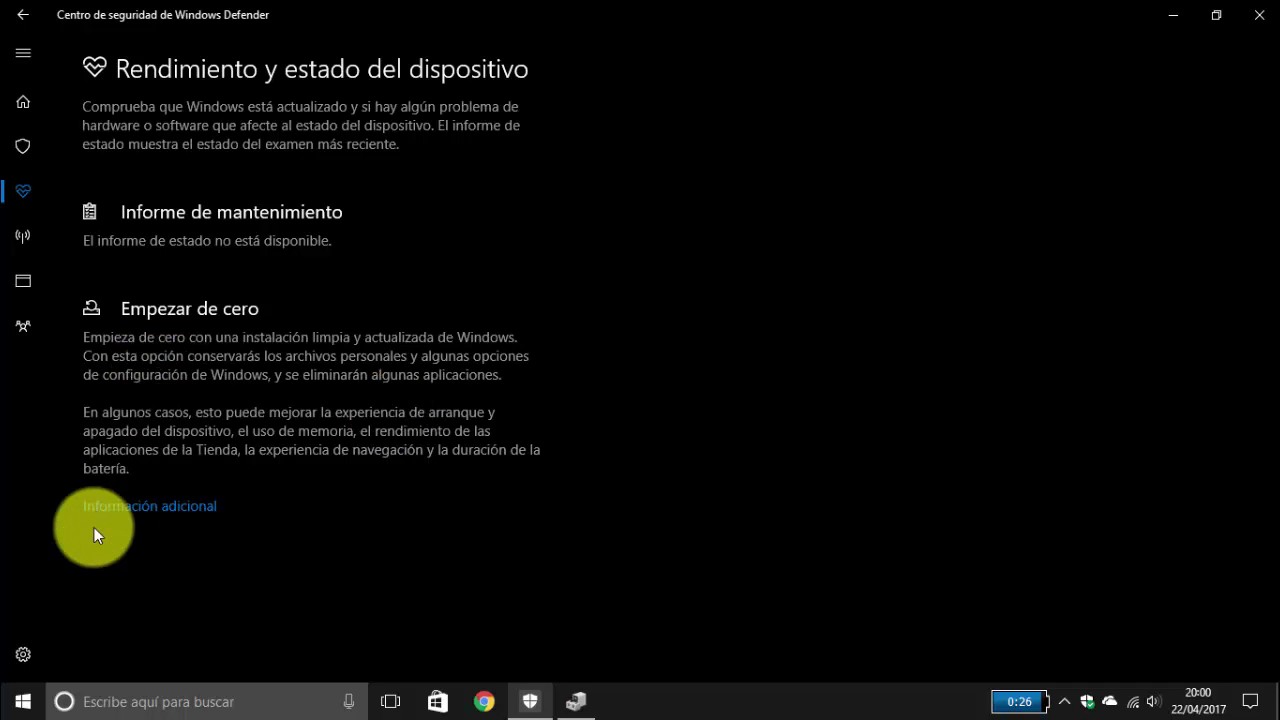
Step: Review the Fresh Start (Empezar de cero) reinstall option and its introductory dialog, cancel it, and return to the device health page
left_click(145, 508)
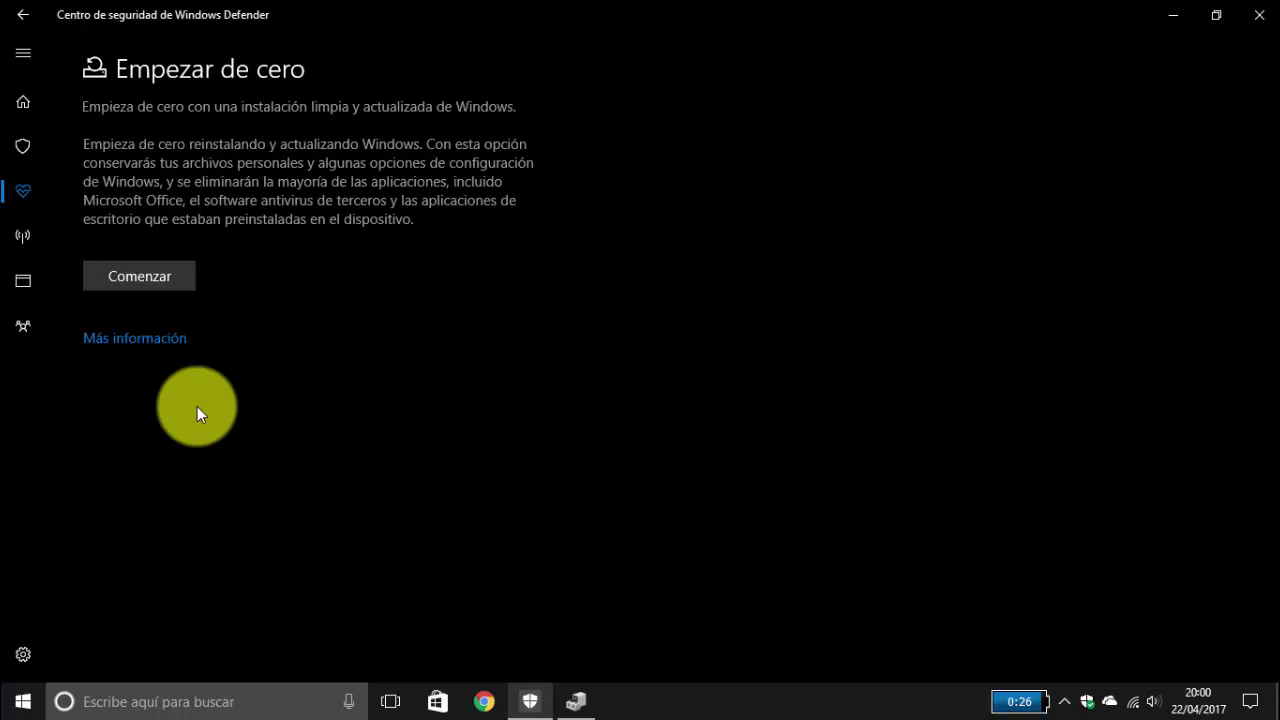
left_click(142, 276)
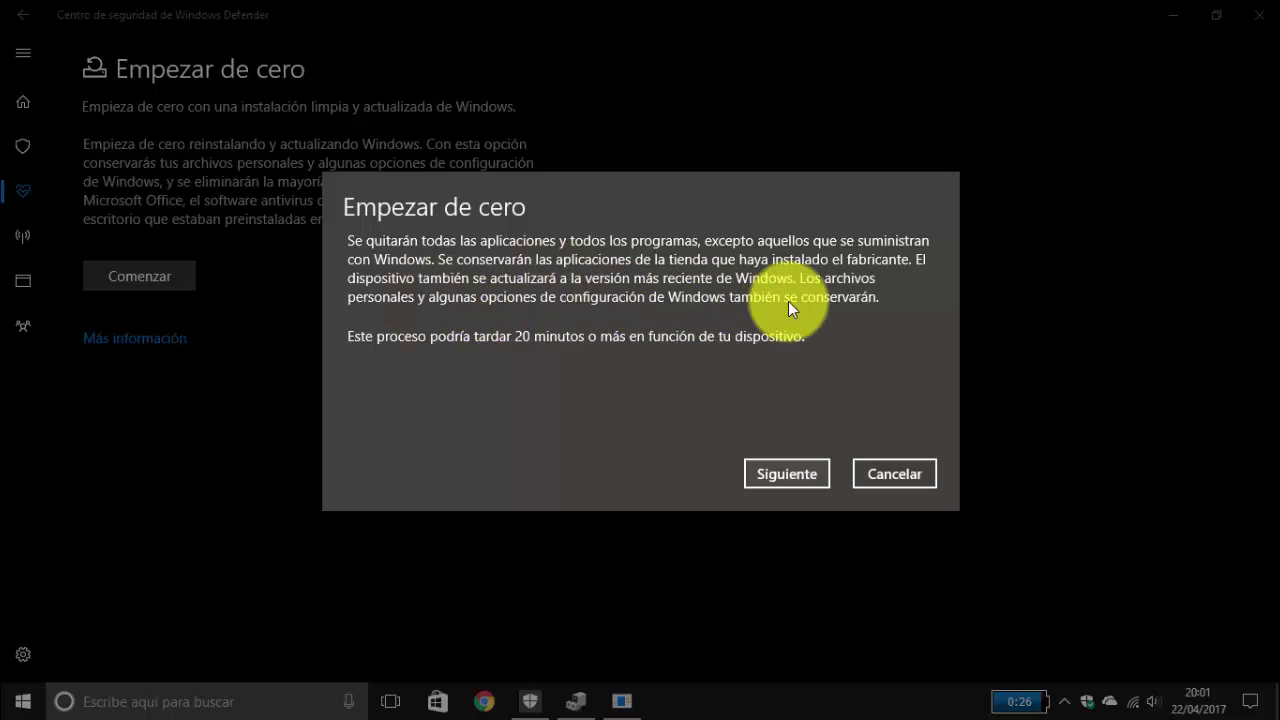
left_click(886, 474)
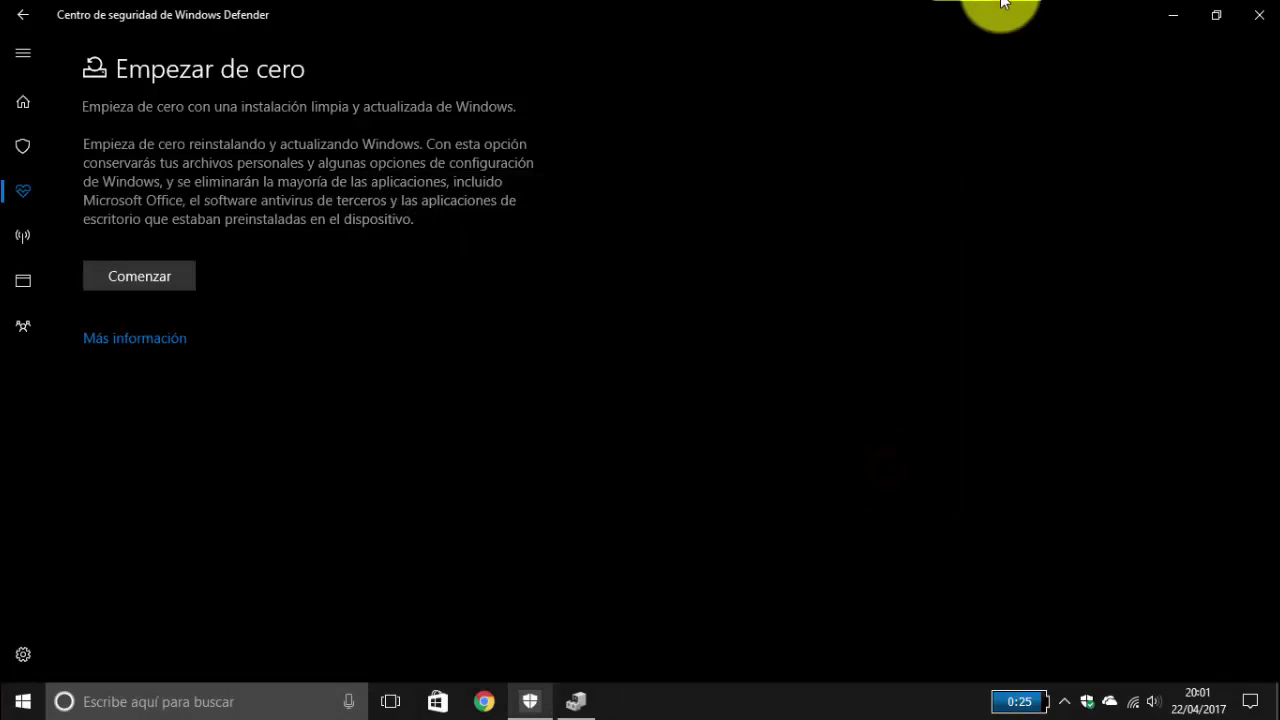
left_click(8, 8)
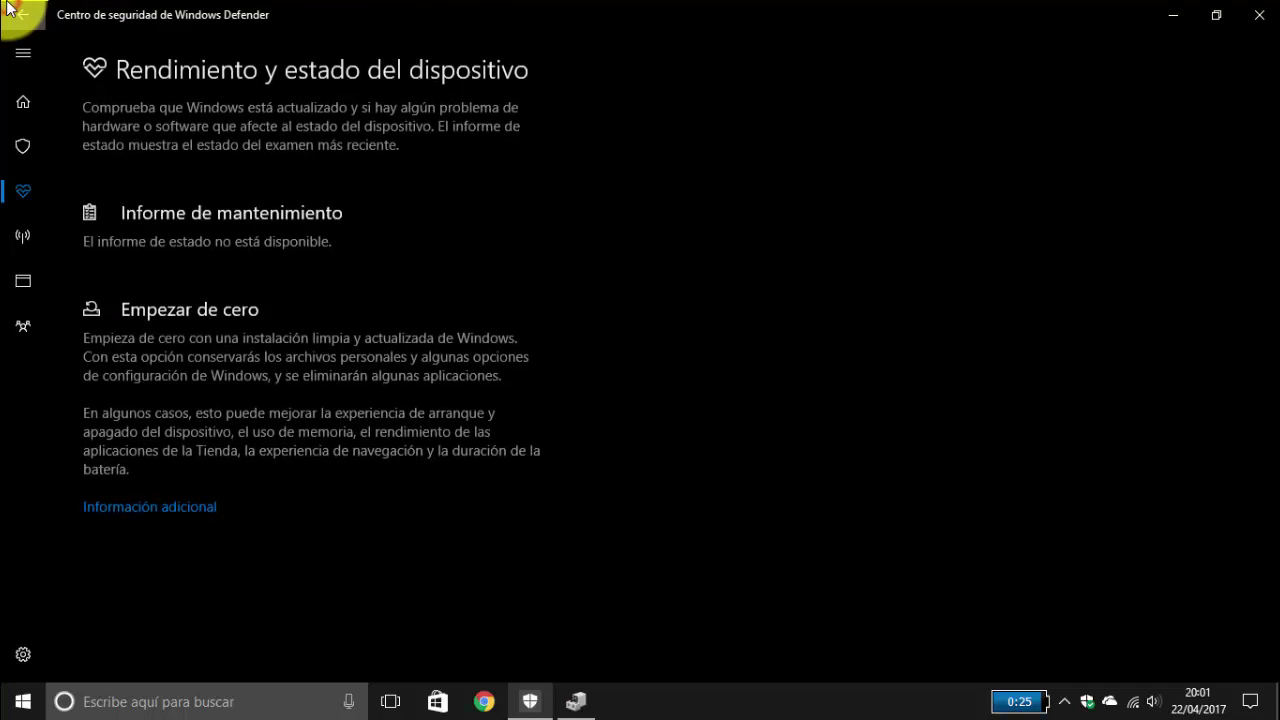
Step: Open firewall and network protection, review the public network's firewall and incoming connection settings, and return to the firewall overview
left_click(8, 8)
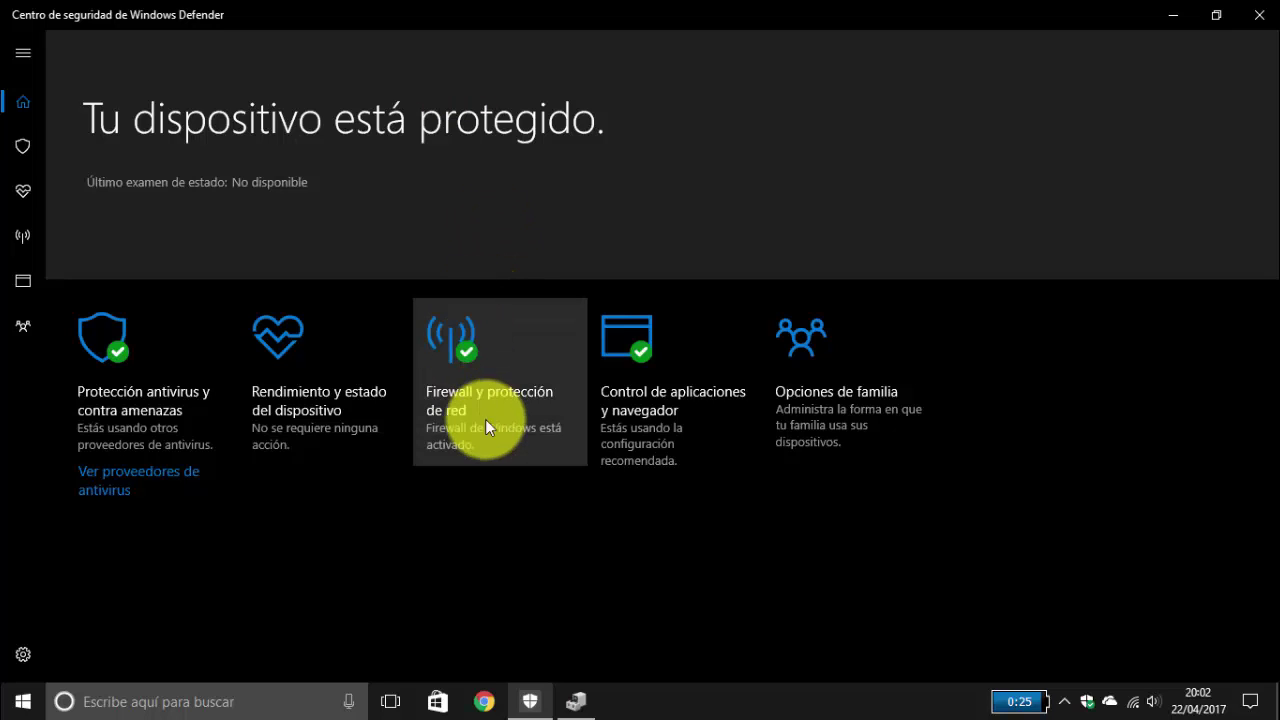
left_click(480, 362)
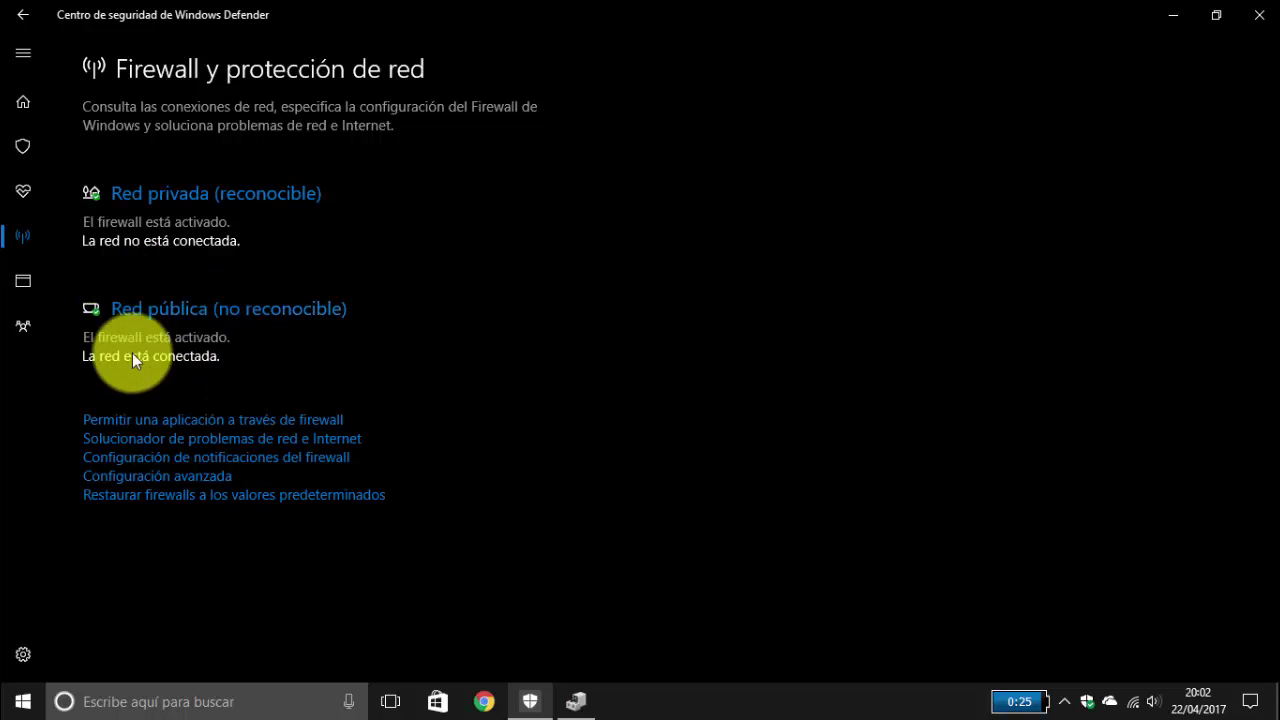
left_click(178, 312)
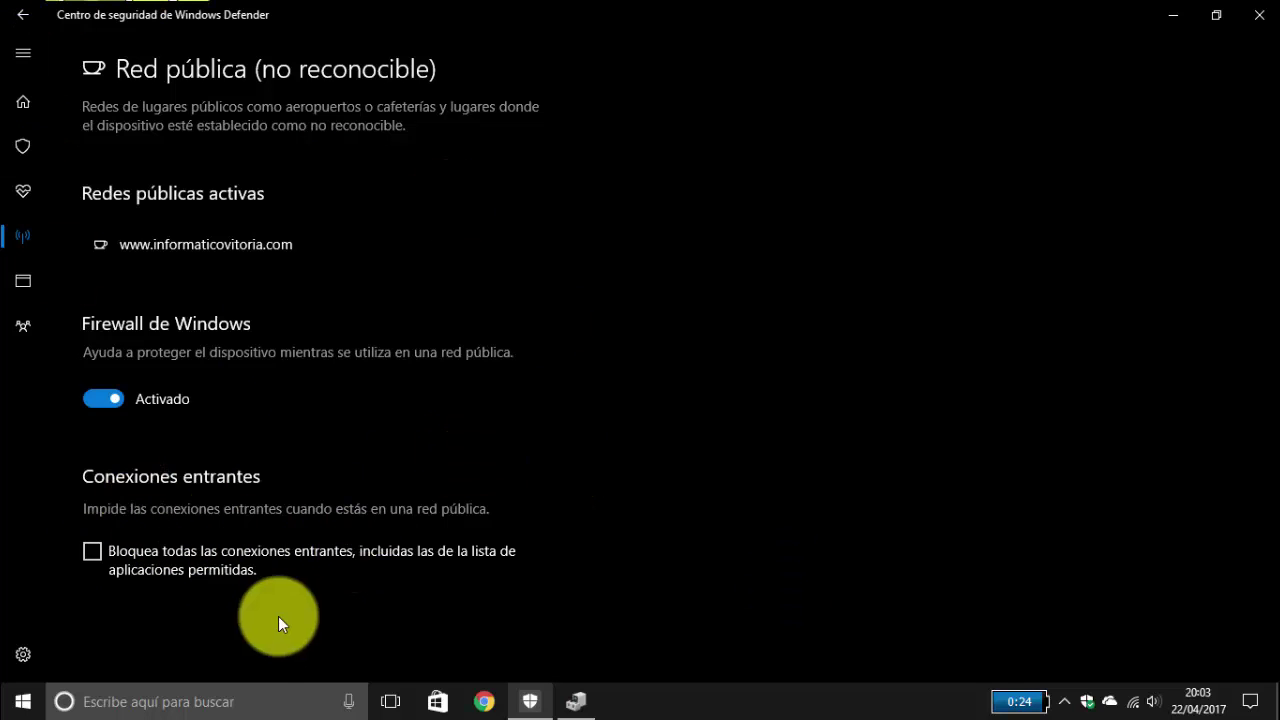
left_click(28, 6)
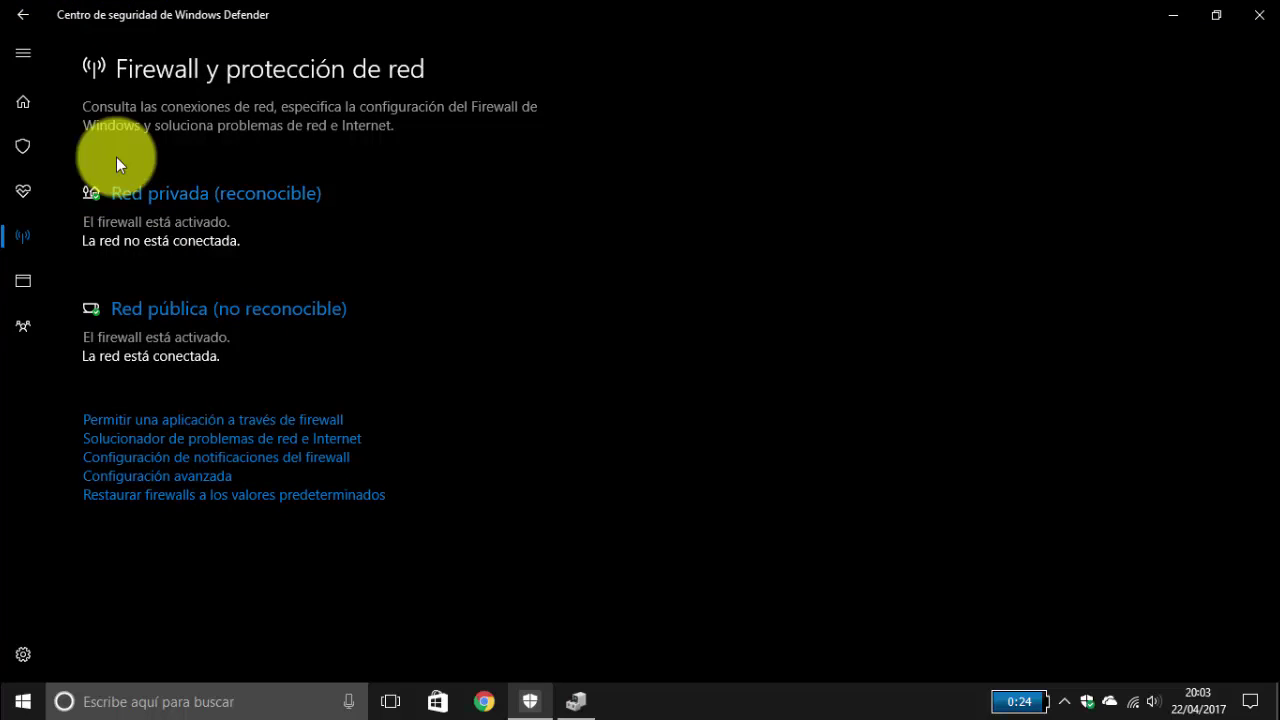
Step: Unlock the list of apps allowed through the firewall, examine the Google Chrome and Java(TM) Platform SE binary entries, and close it without saving
left_click(220, 422)
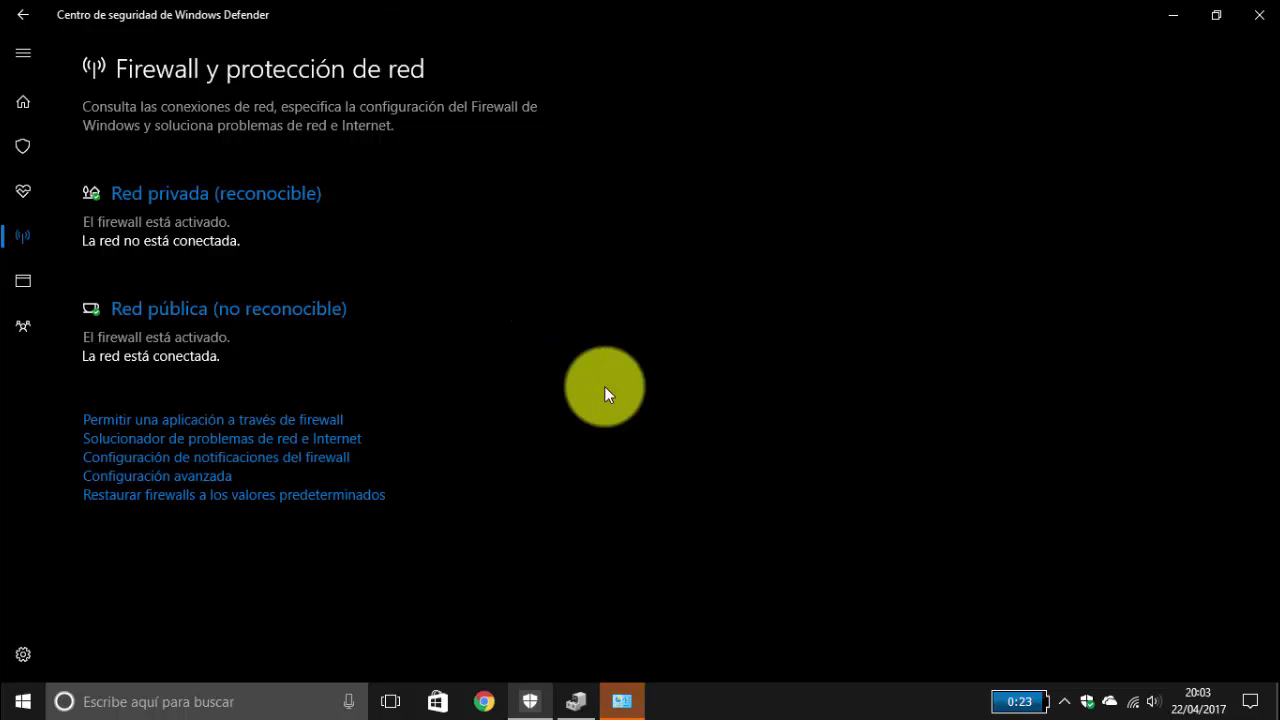
left_click(620, 700)
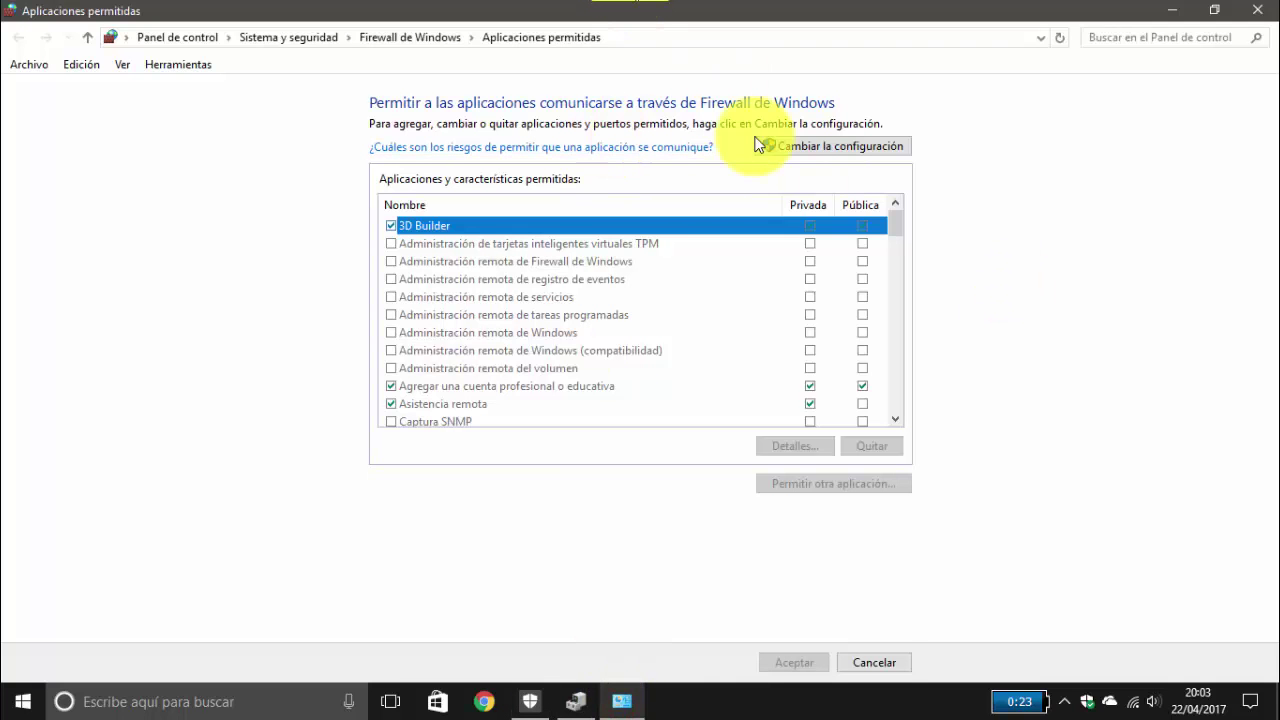
left_click(808, 147)
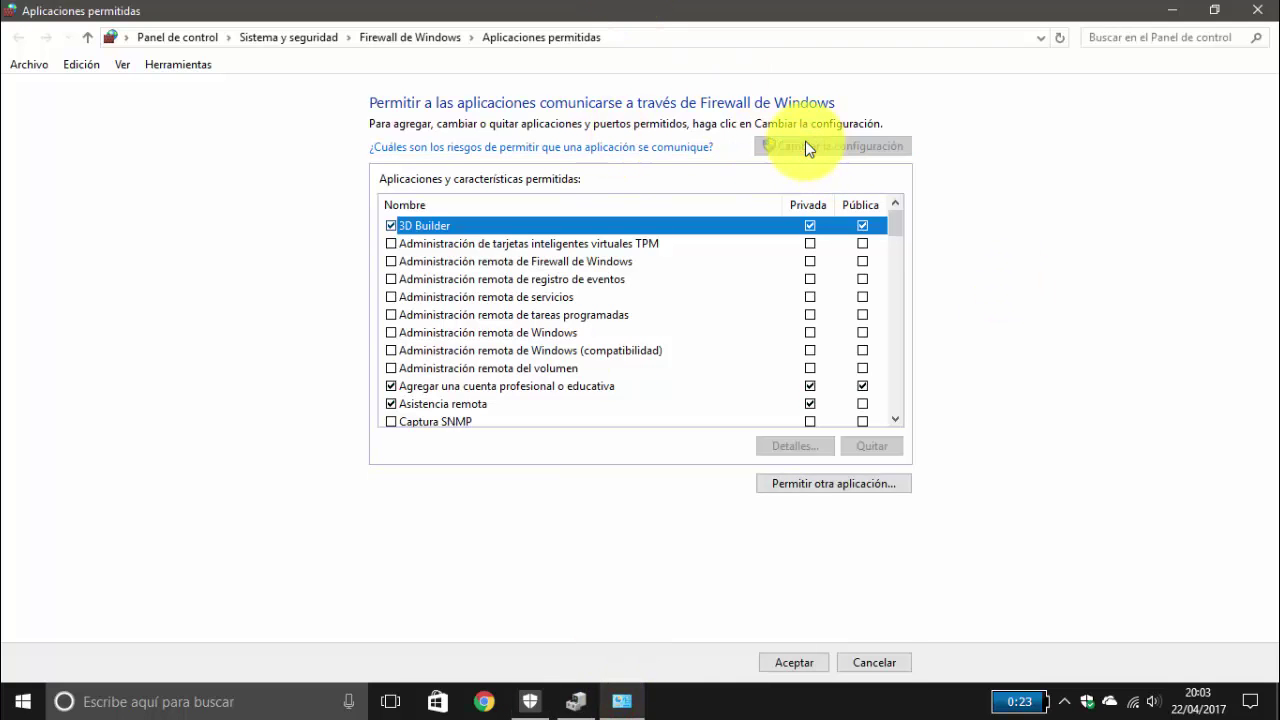
left_click_drag(895, 219, 901, 293)
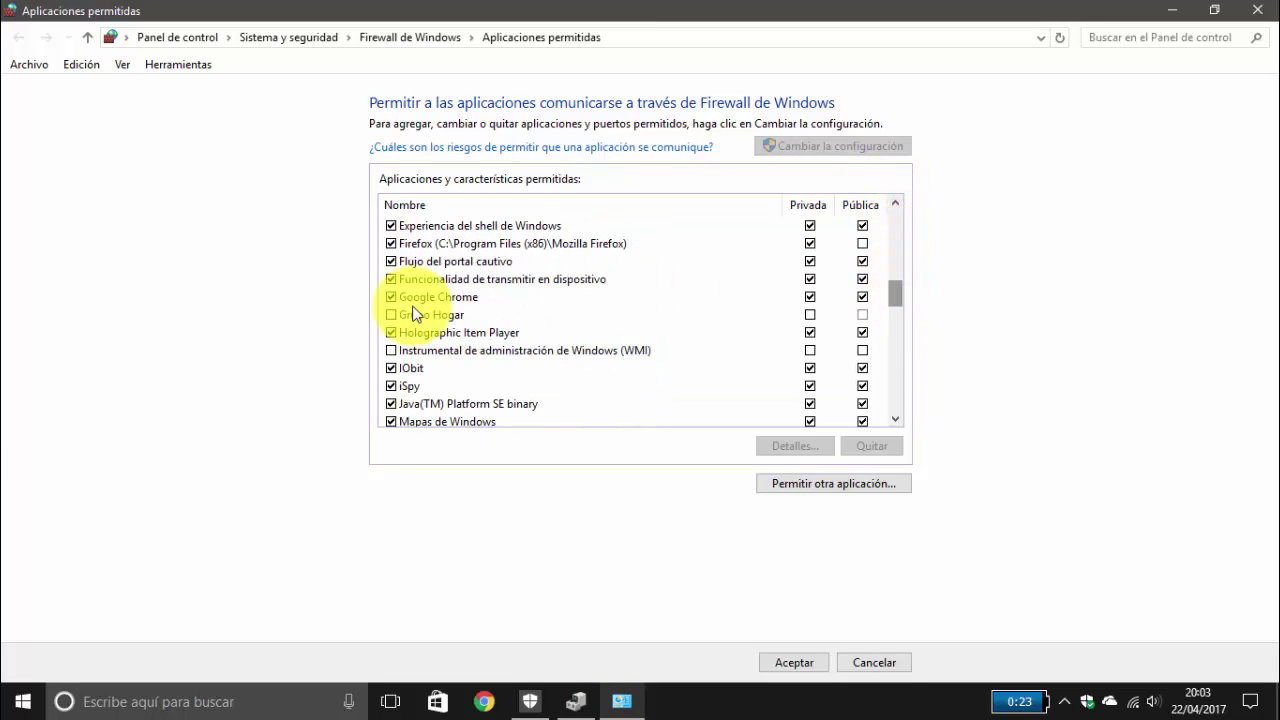
left_click(456, 300)
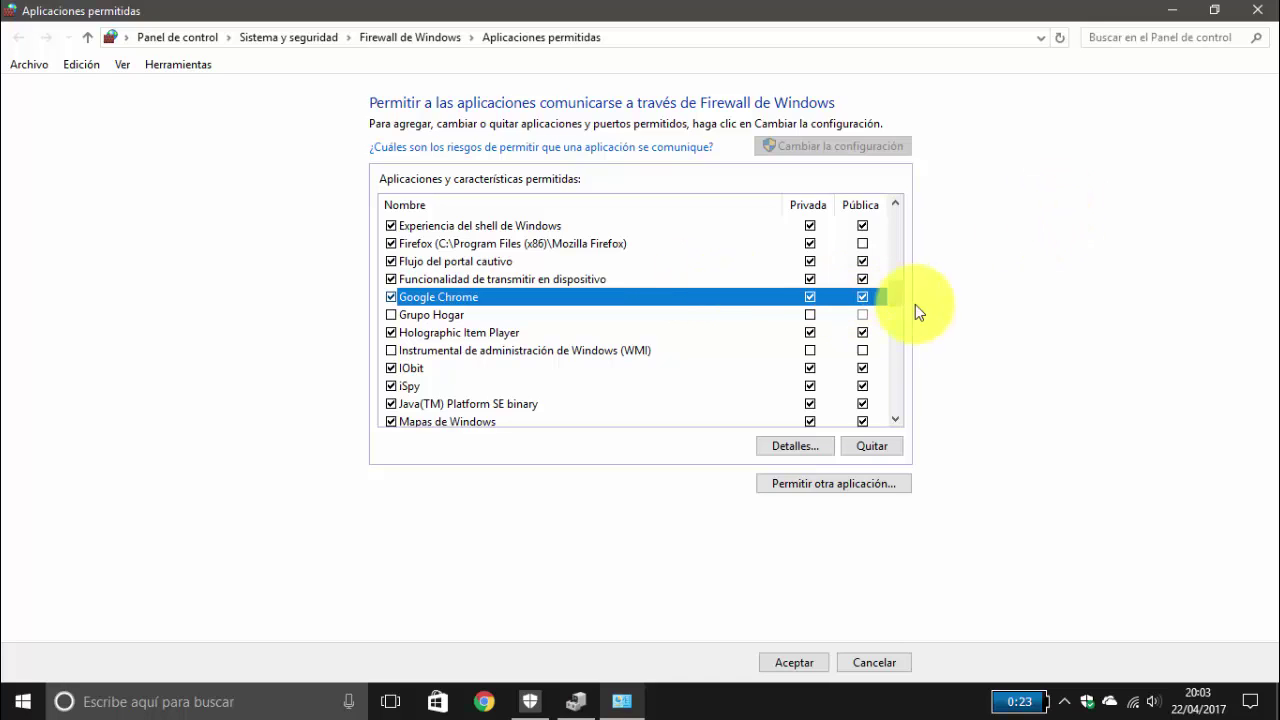
left_click_drag(897, 290, 899, 294)
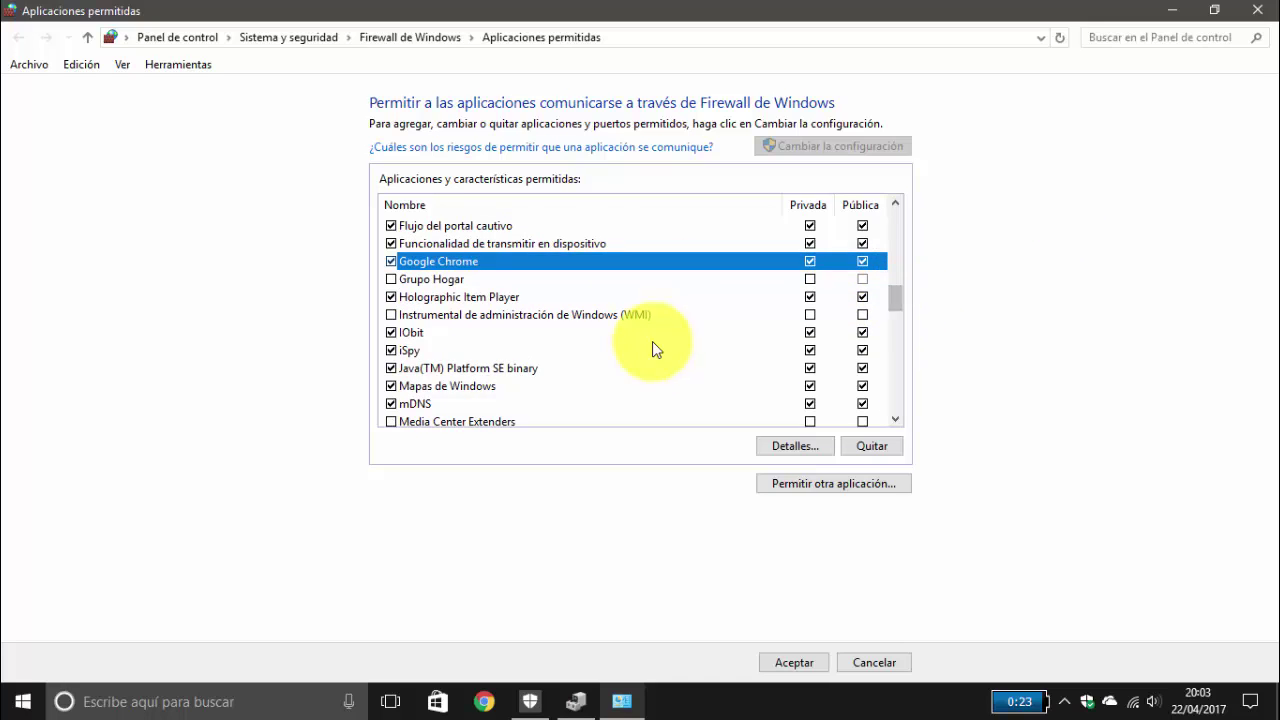
left_click(483, 368)
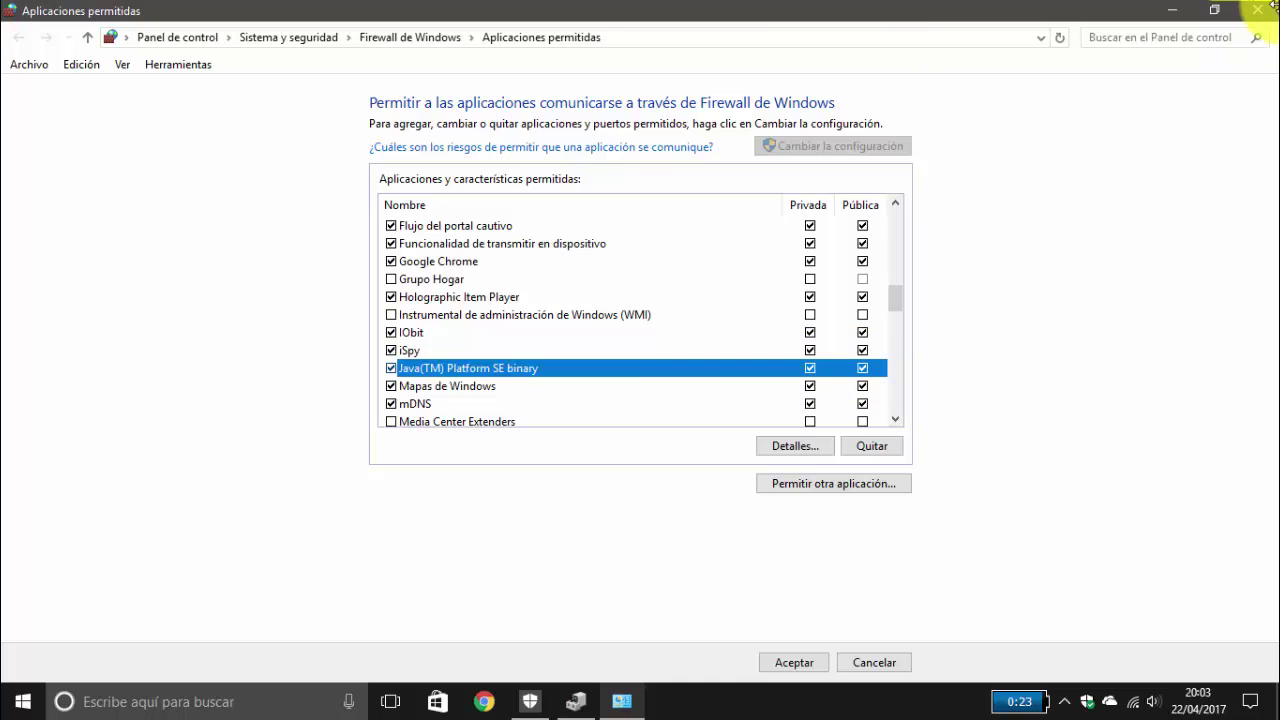
left_click(1262, 12)
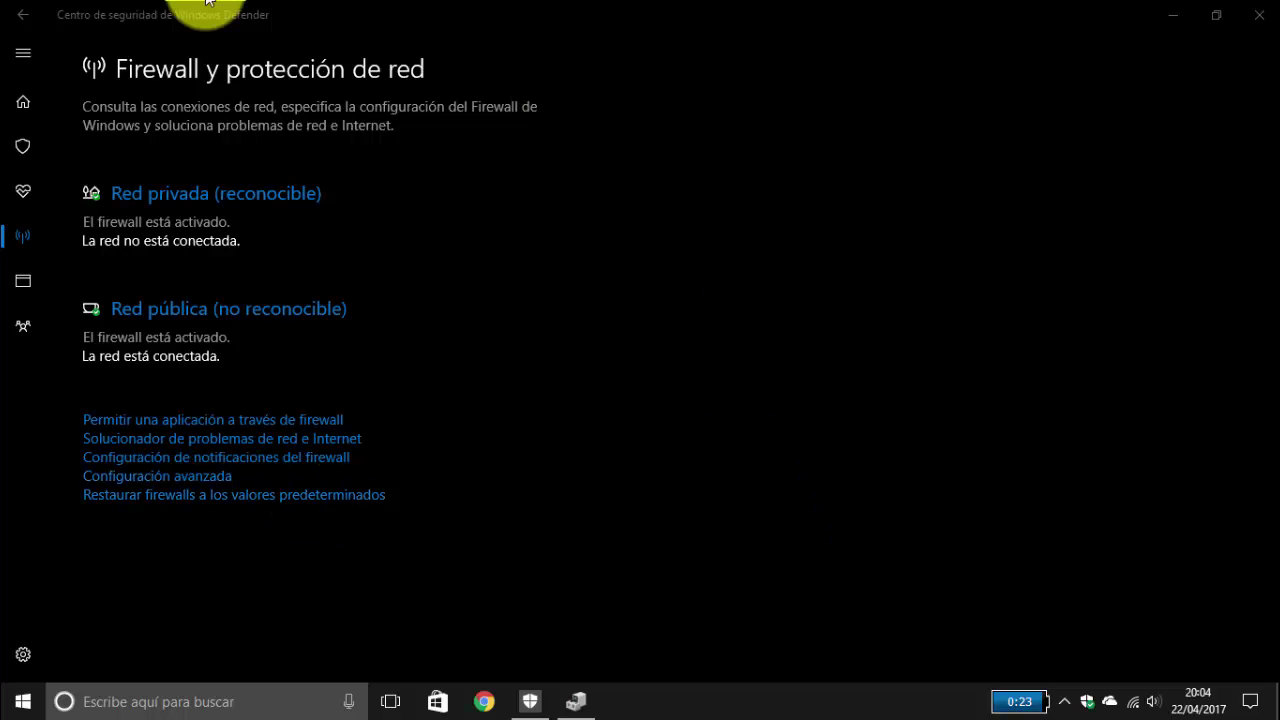
Step: Open app and browser control and review the SmartScreen settings for apps and files, Microsoft Edge and Windows Store apps
left_click(20, 12)
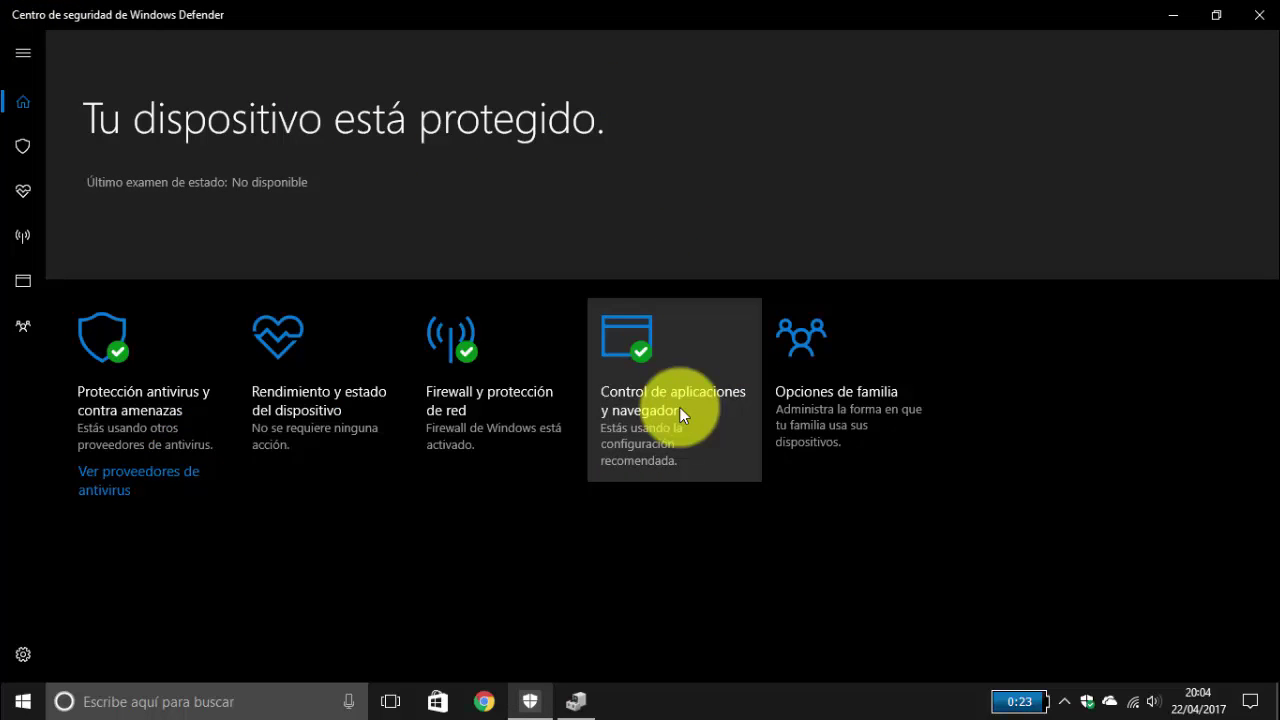
left_click(711, 333)
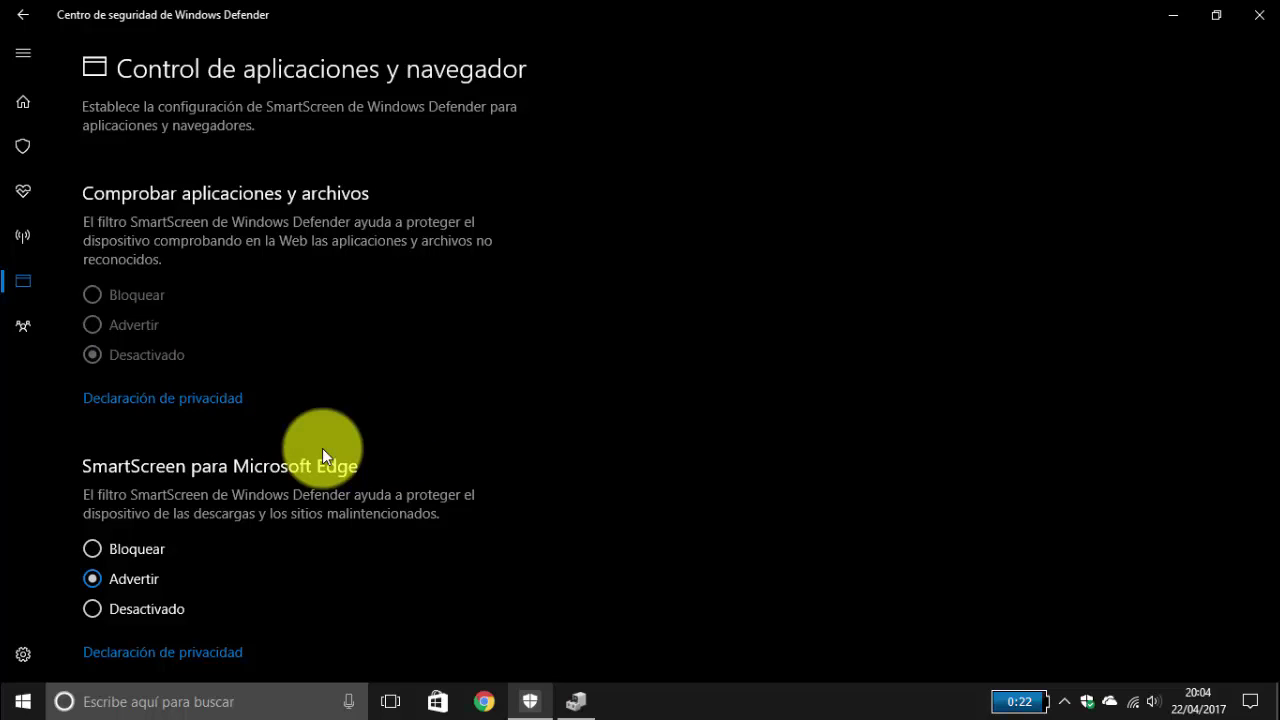
scroll(613, 444, "down", 3)
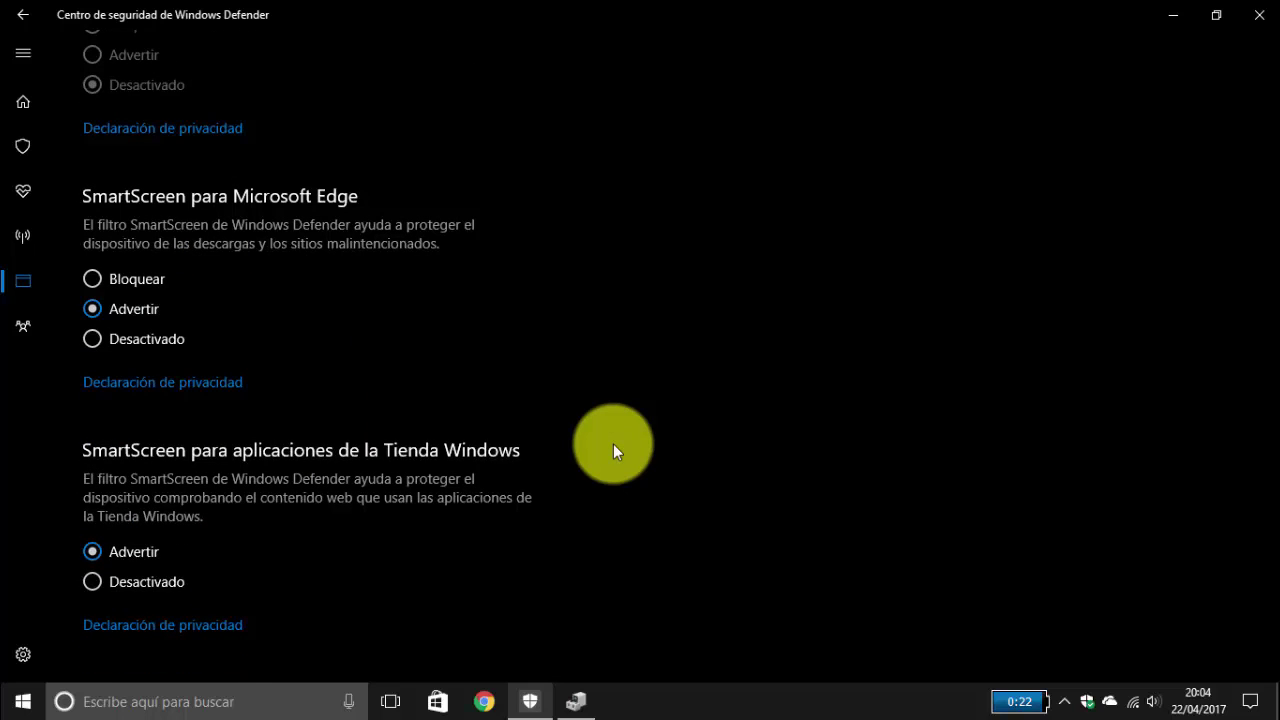
scroll(613, 444, "up", 3)
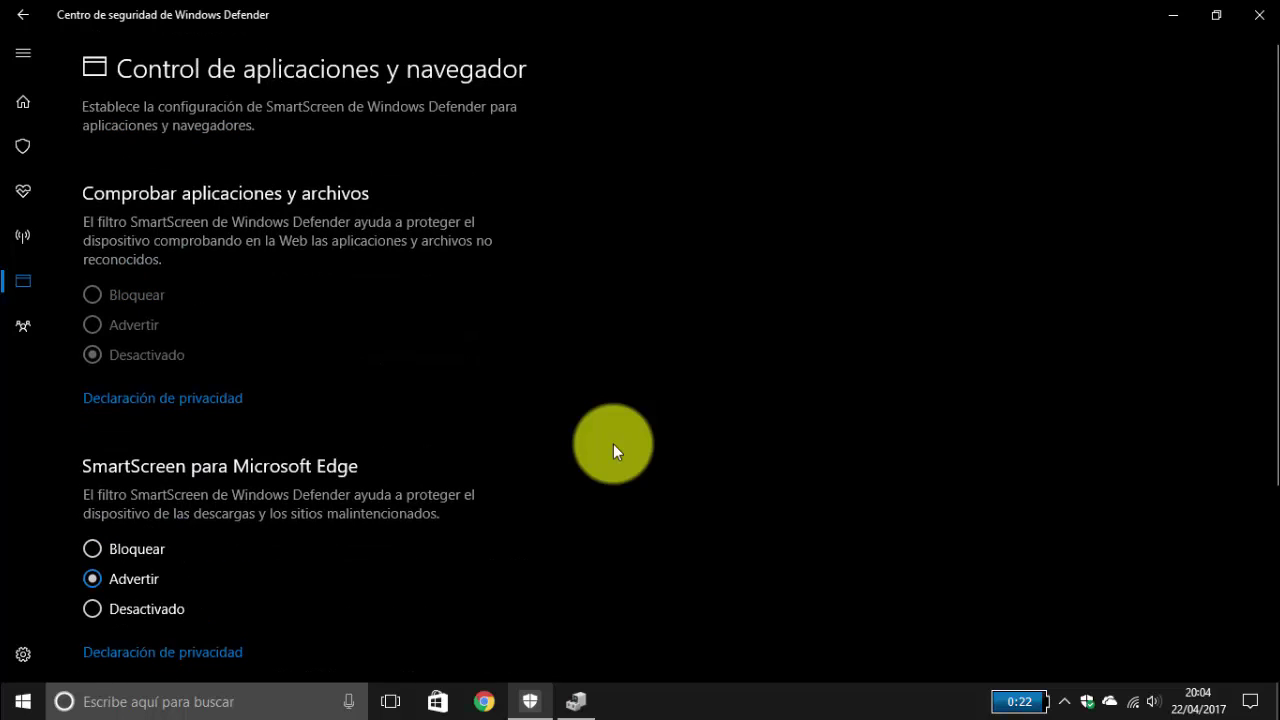
Step: Open the family options from the security center home and view the online family settings in Chrome
left_click(33, 9)
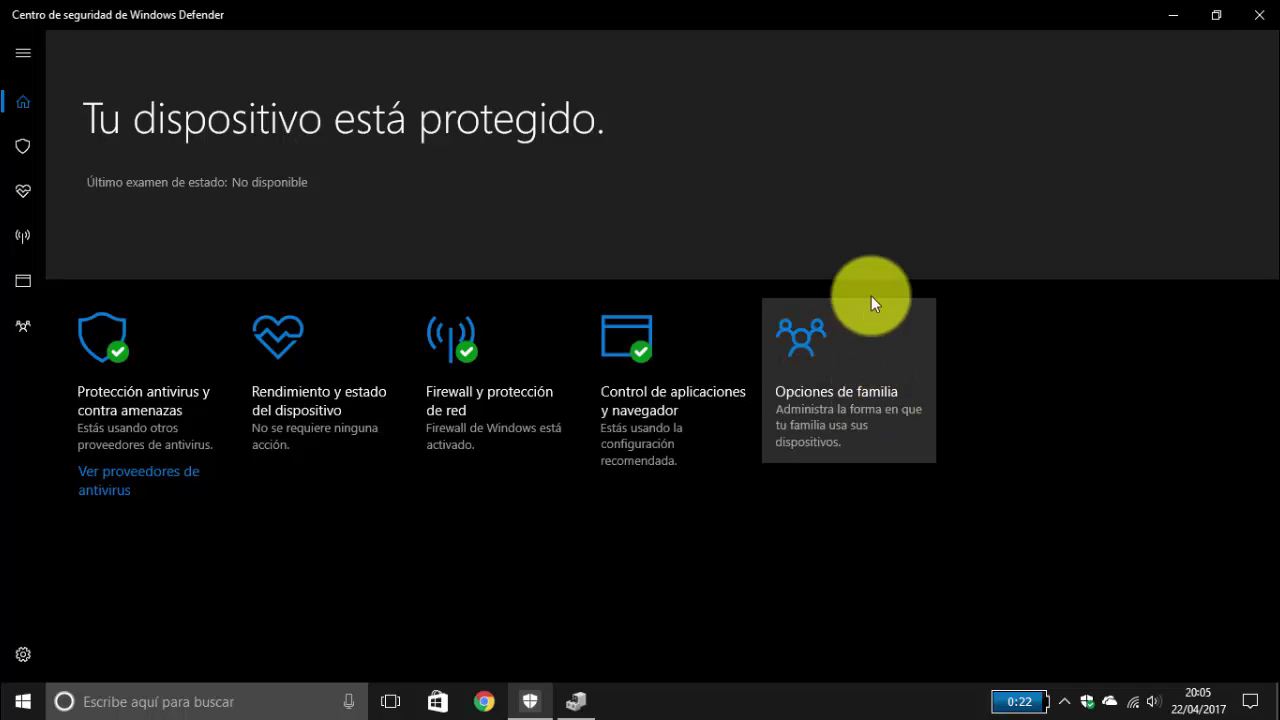
left_click(847, 363)
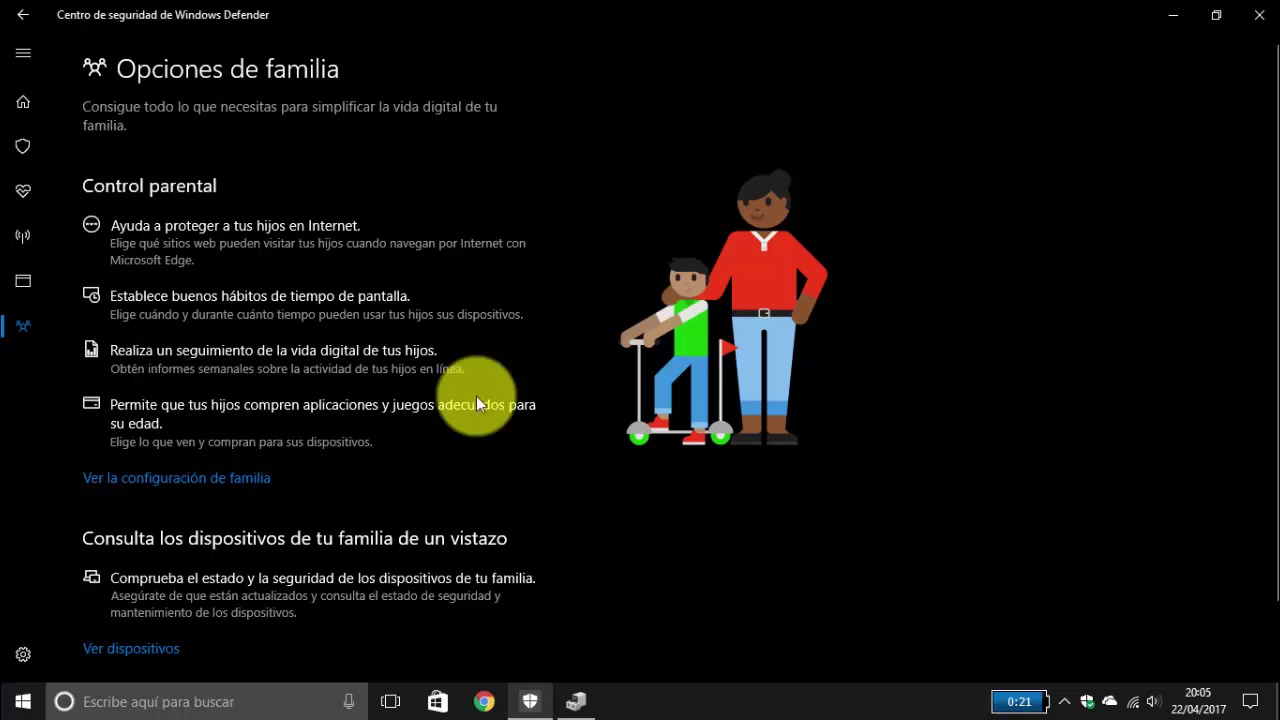
left_click(210, 480)
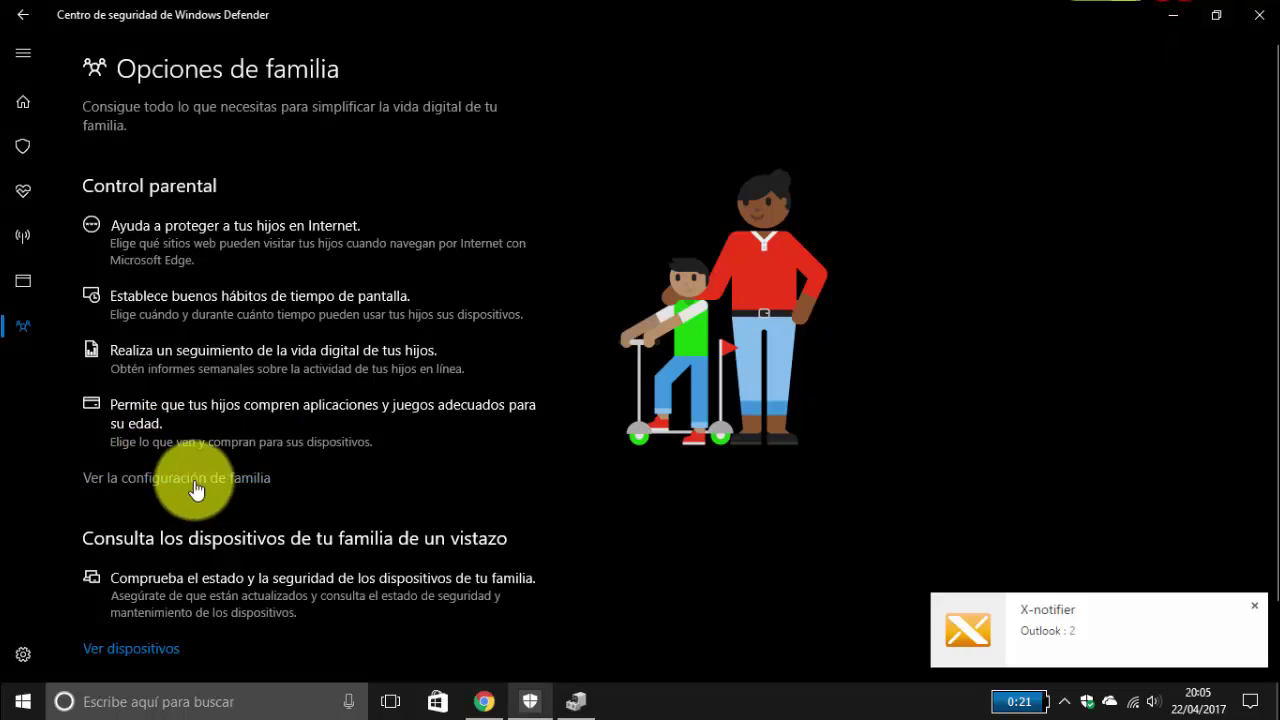
left_click(490, 699)
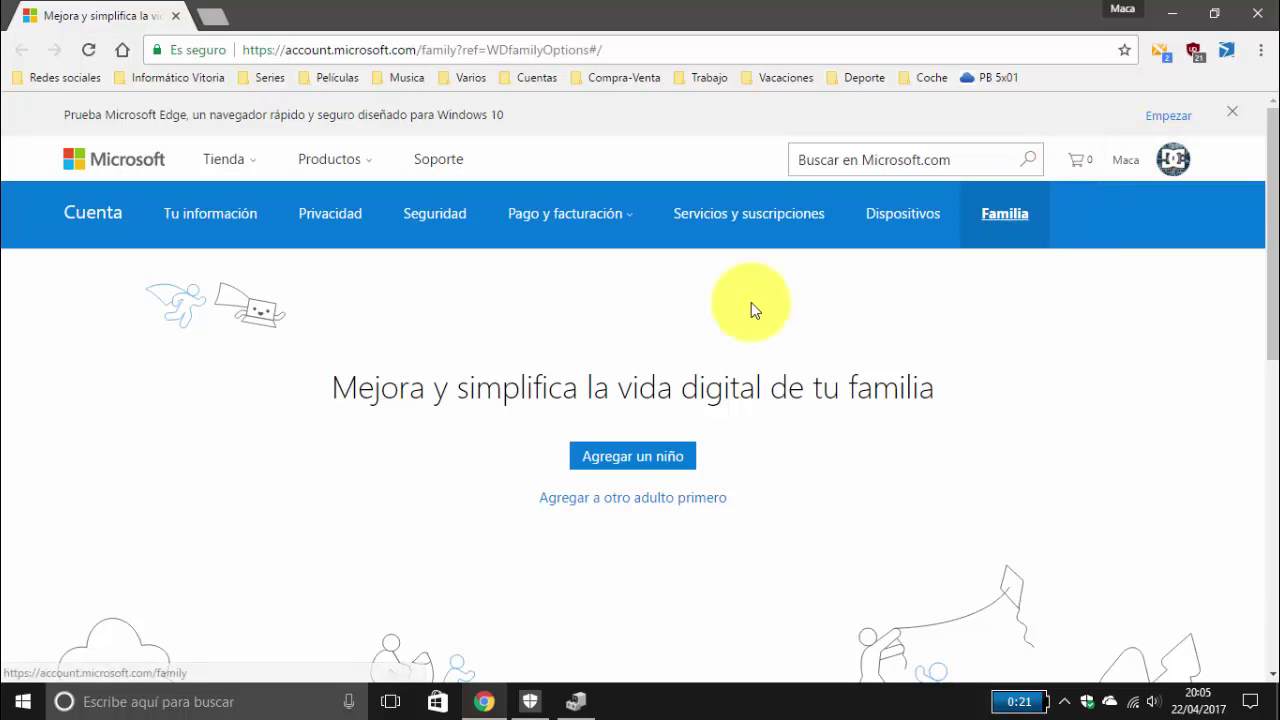
Step: Open the form for adding a child to the family and review its email and invitation options
left_click(628, 457)
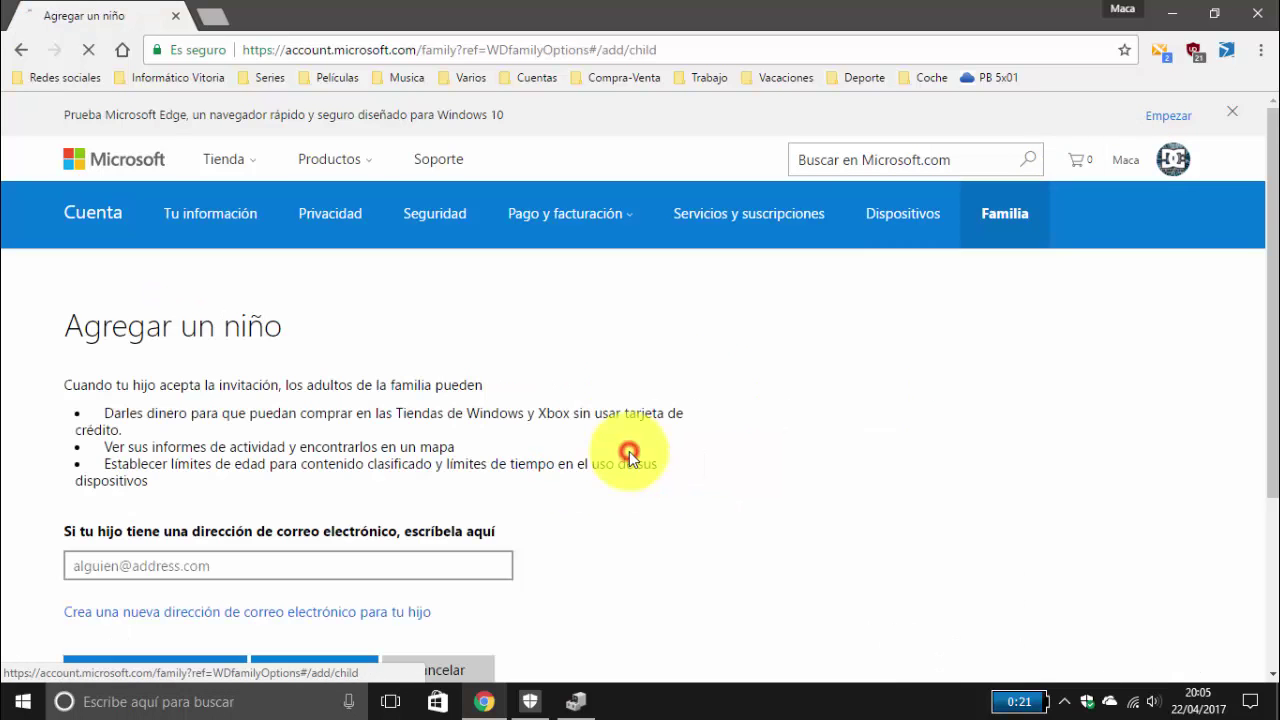
scroll(229, 362, "down", 3)
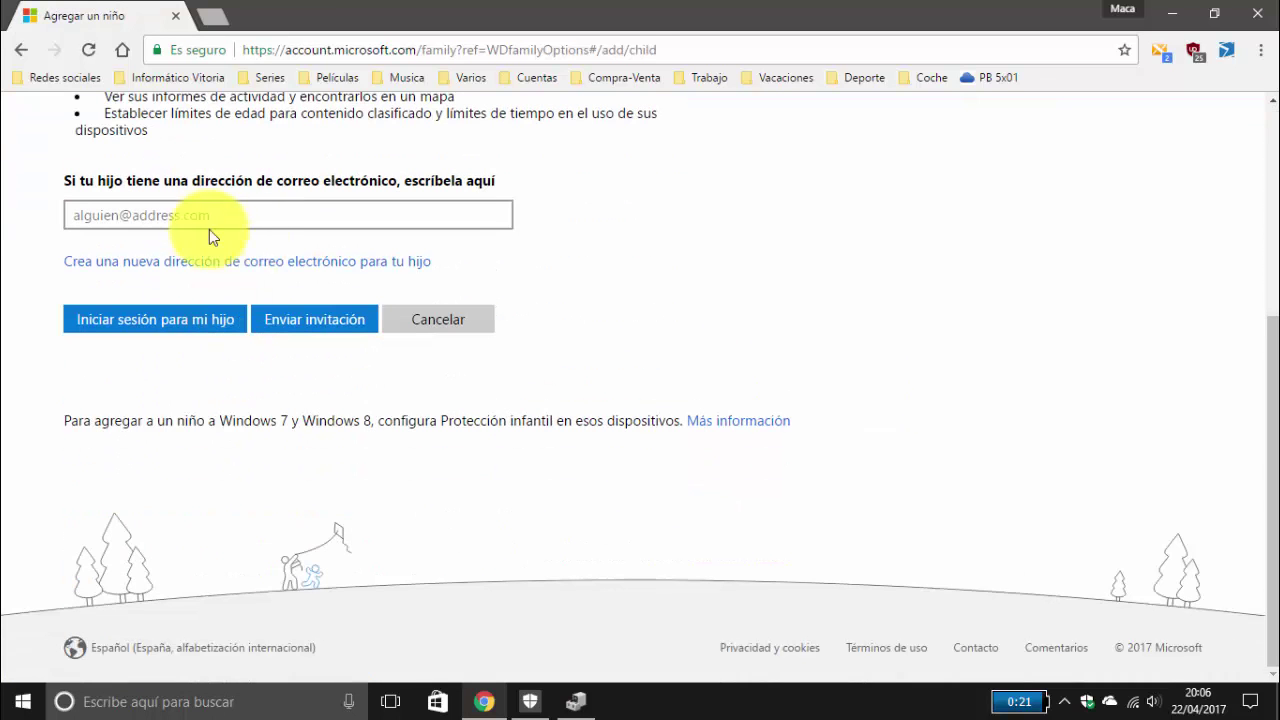
Step: Close the child form in Chrome without filling it in and open the family devices page from the family options
left_click(175, 216)
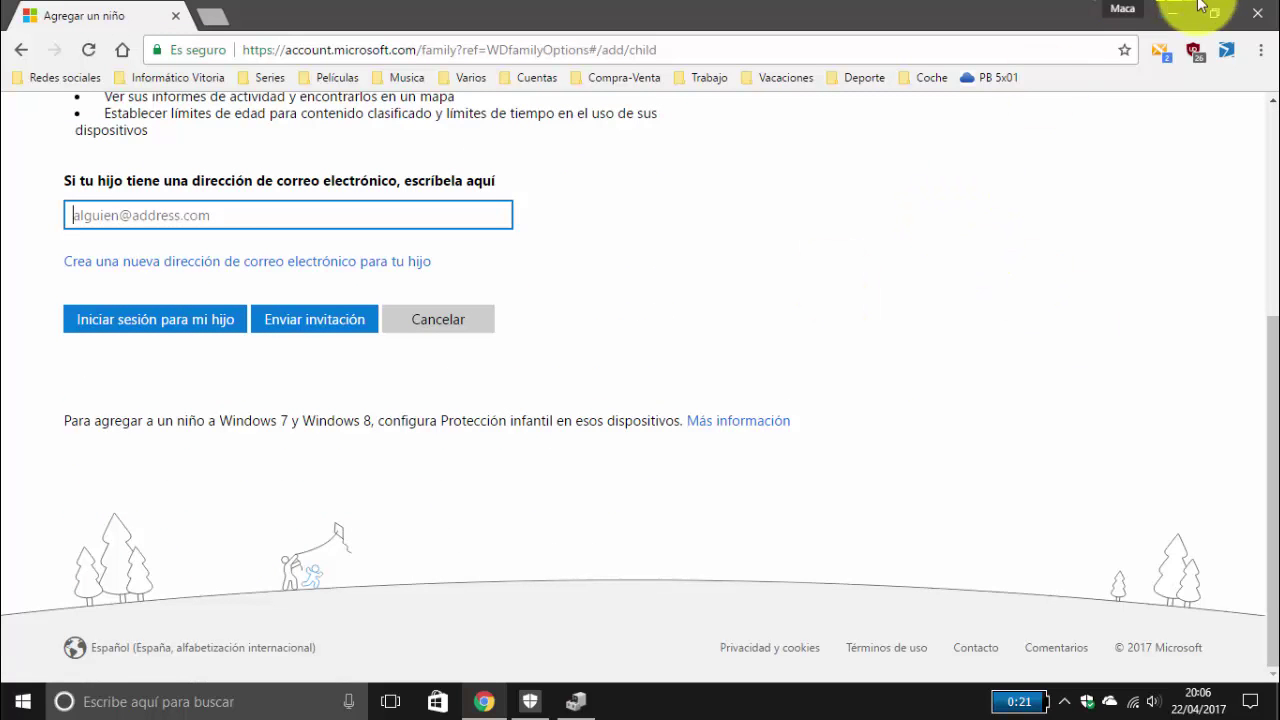
left_click(1241, 17)
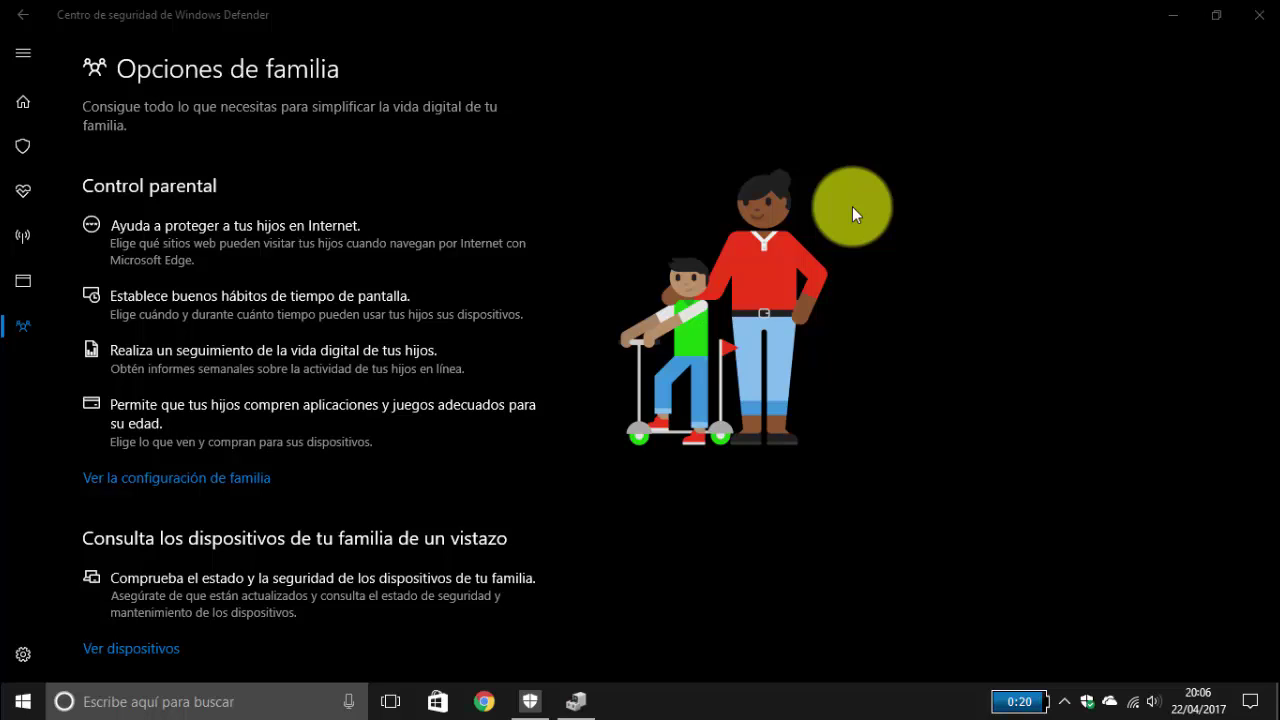
scroll(713, 247, "down", 2)
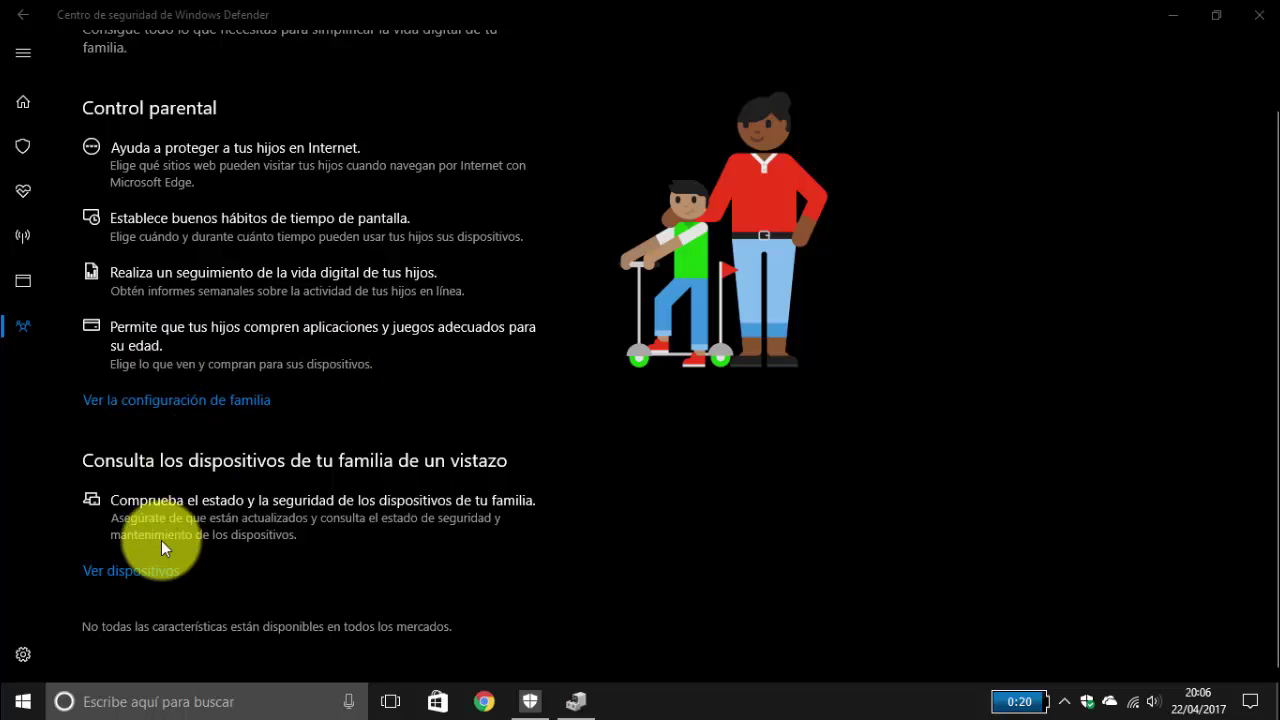
left_click(137, 576)
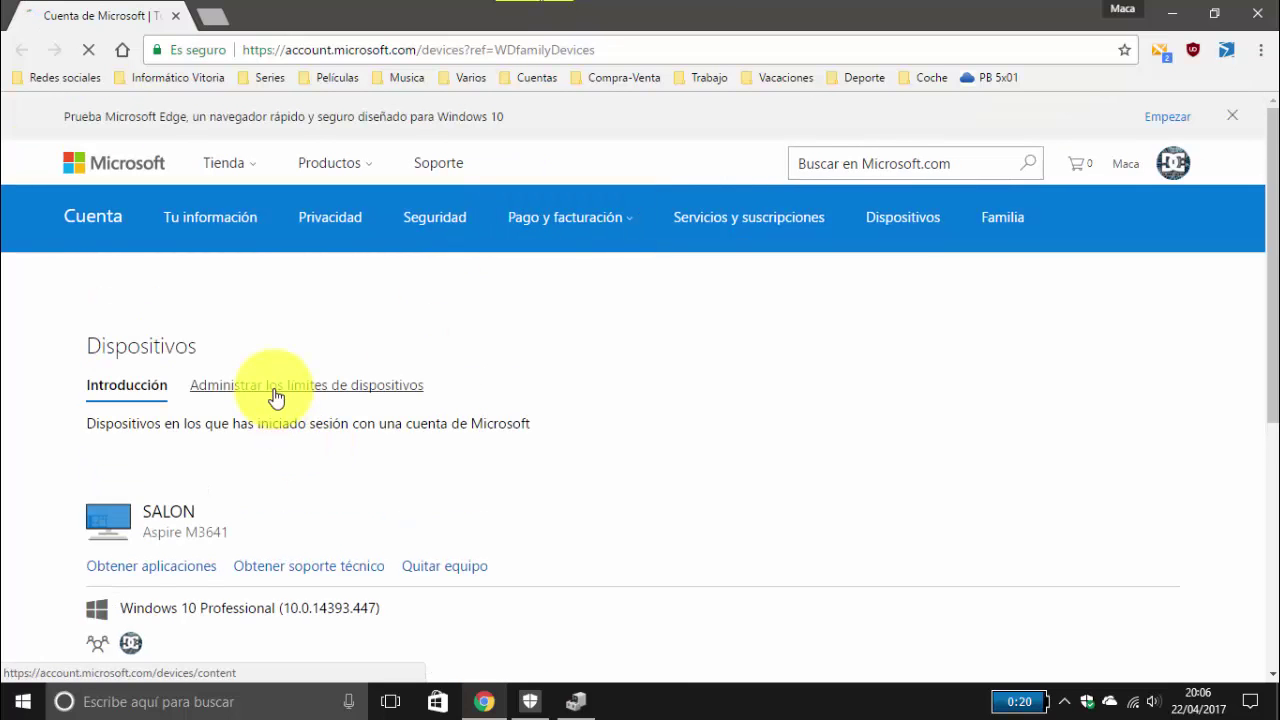
Step: Open the device limits page, examine the Aspire M3641 and U30Jc entries, and return to the security center home
left_click(277, 388)
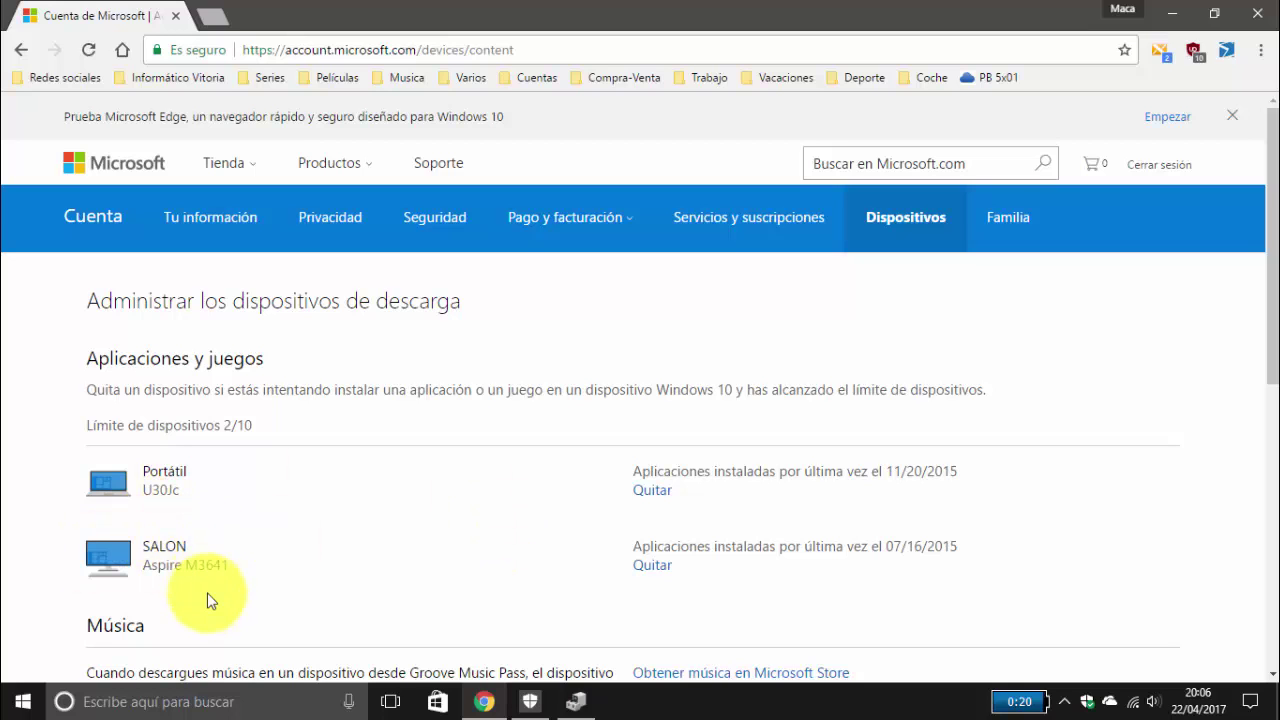
left_click_drag(143, 566, 231, 565)
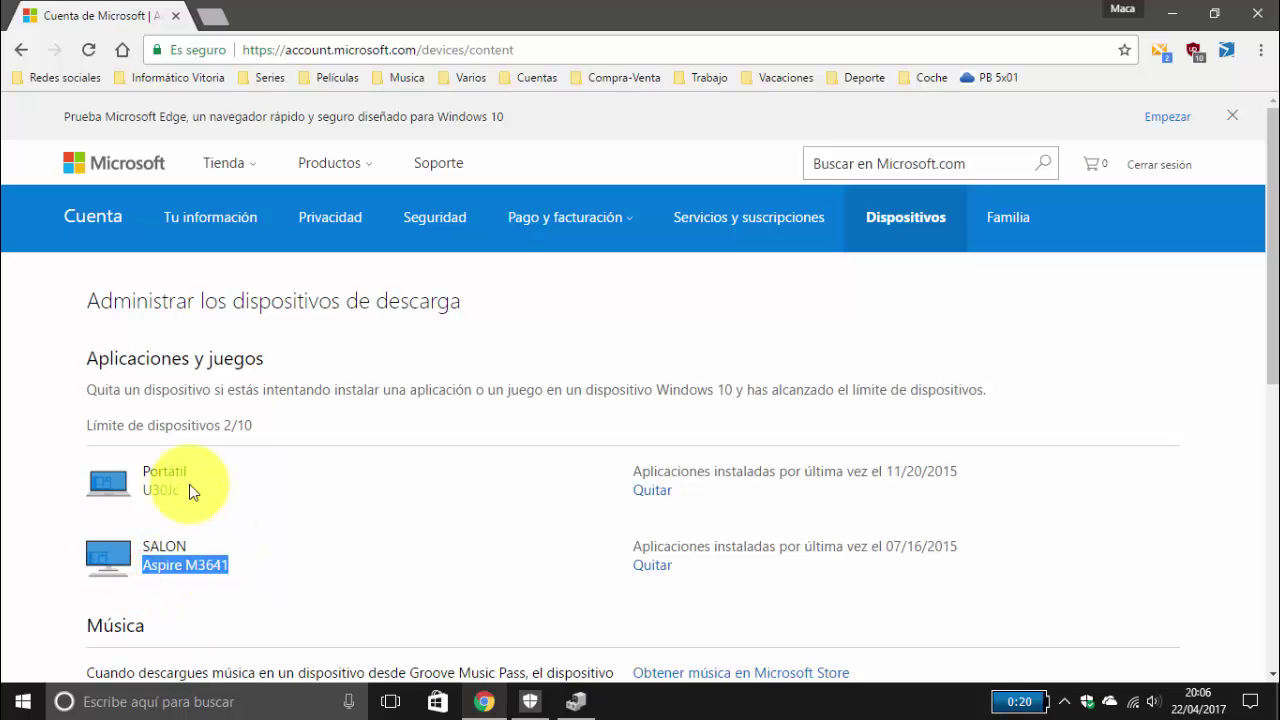
double_click(156, 491)
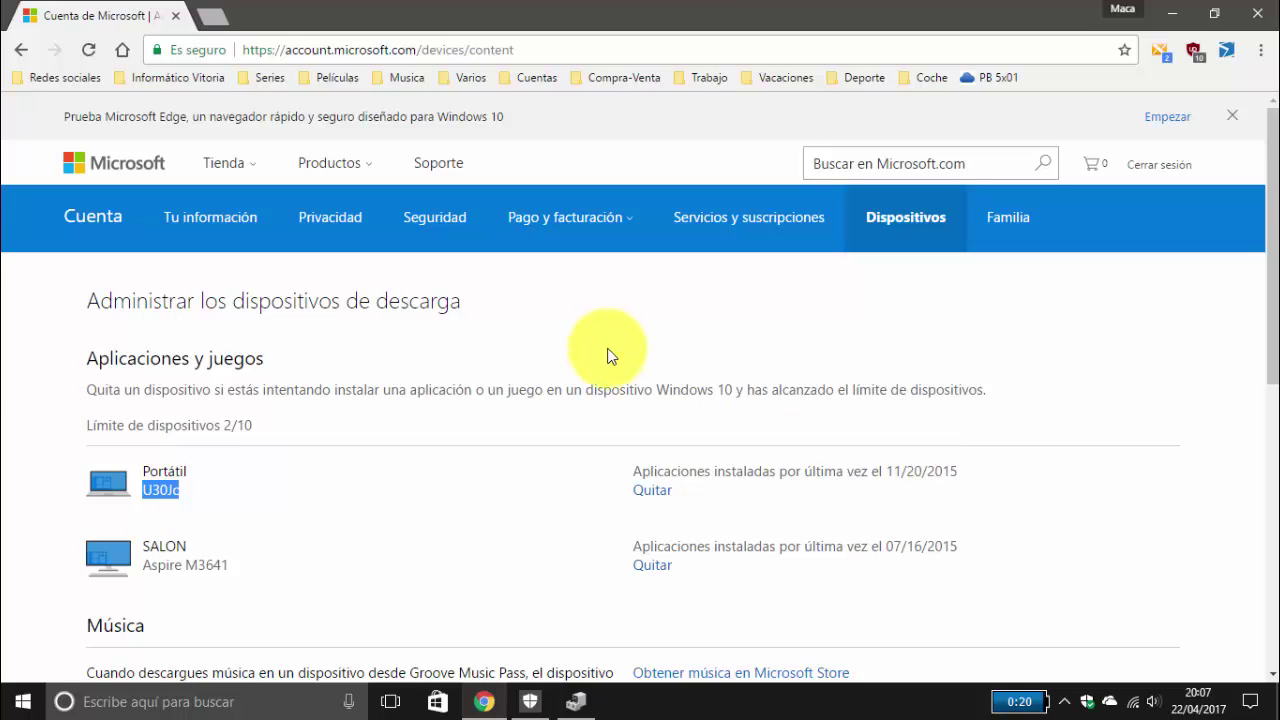
left_click(1256, 12)
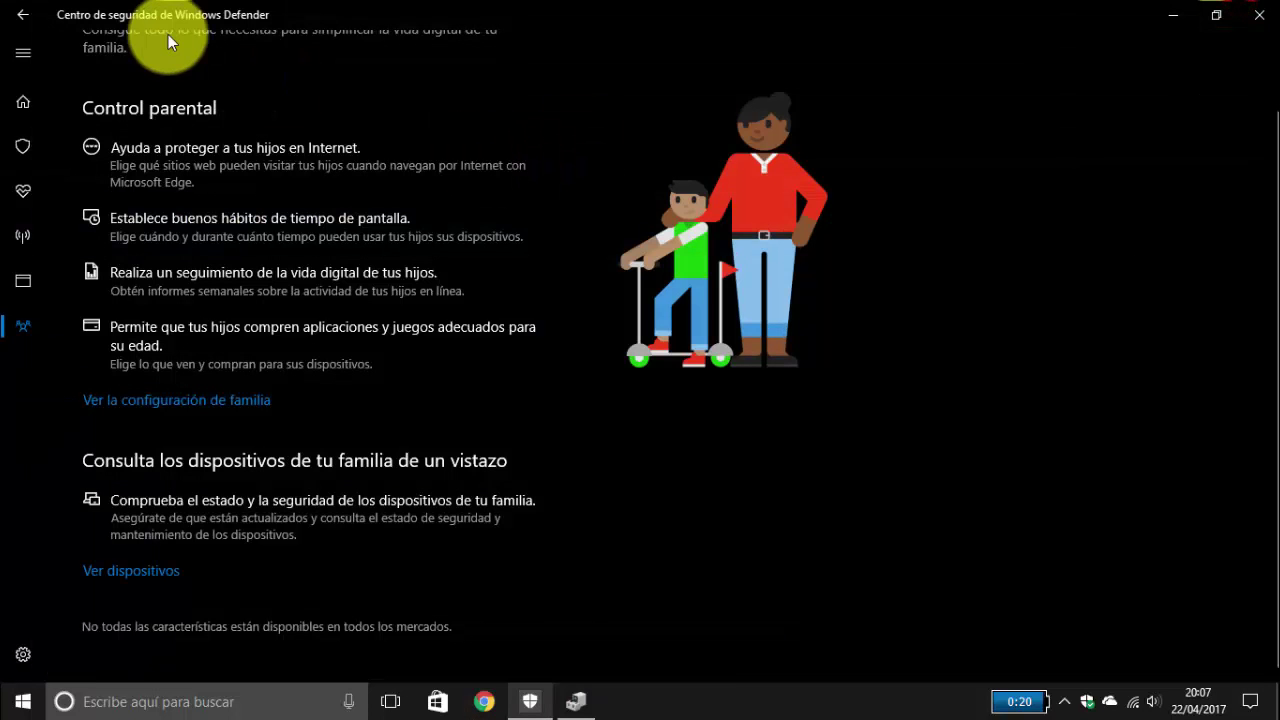
left_click(22, 14)
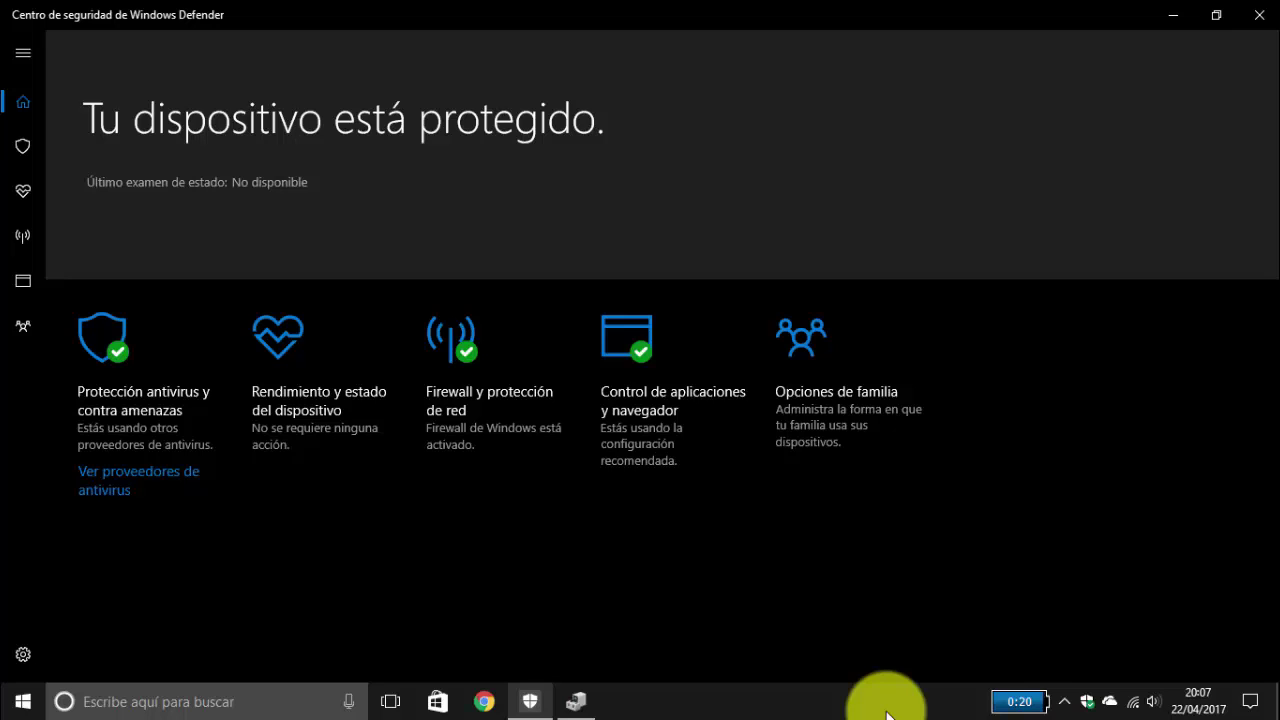
Step: Check the hidden notification area icons and revisit the app and browser control settings, ending on the security center home
left_click(1064, 701)
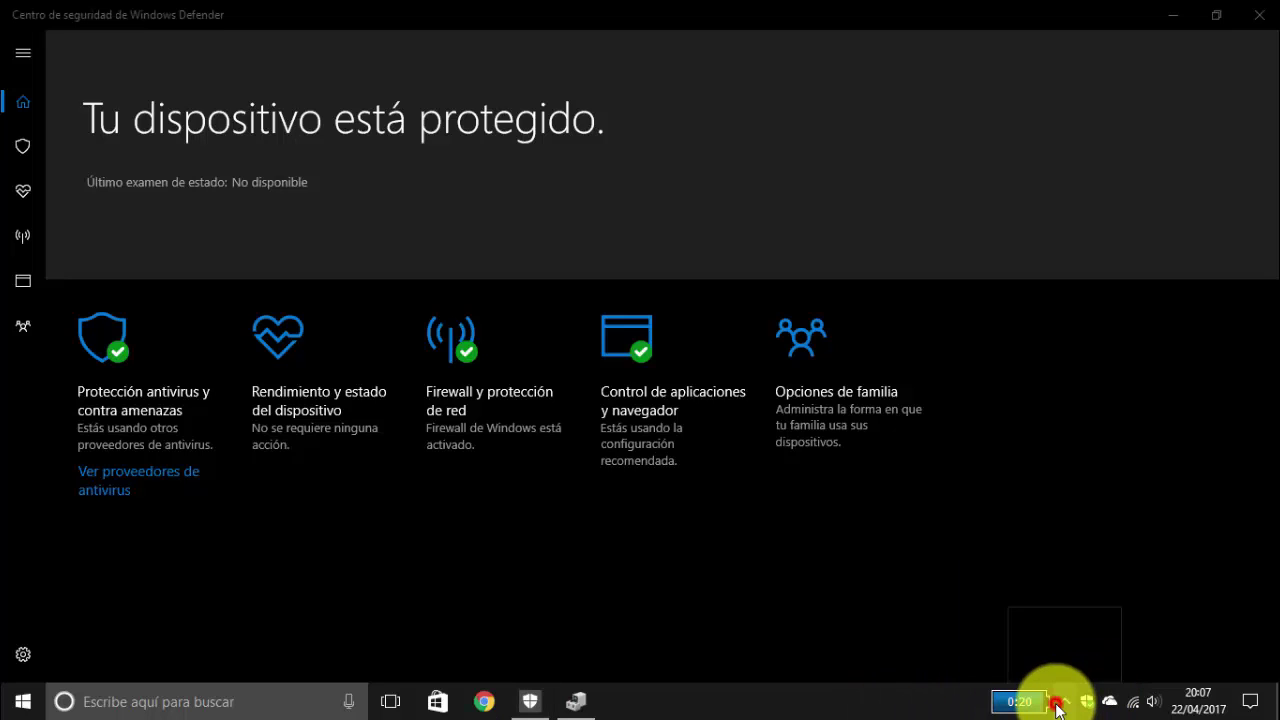
left_click(768, 704)
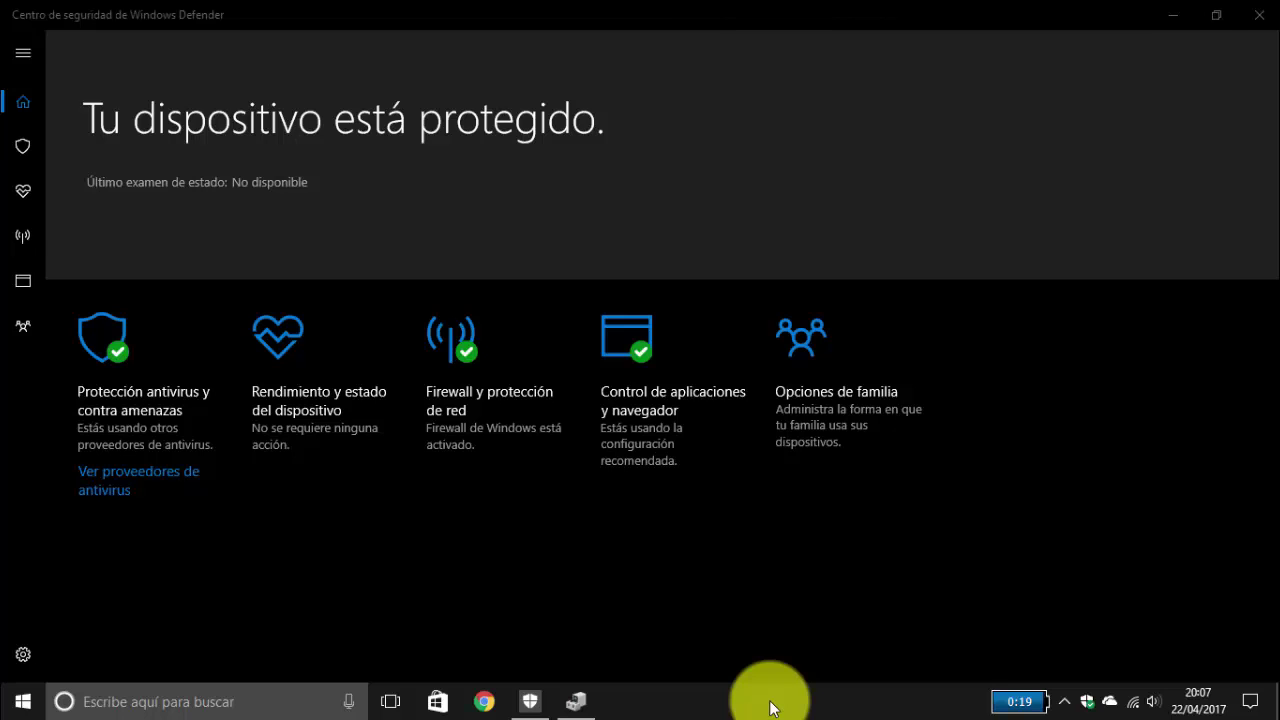
left_click(656, 366)
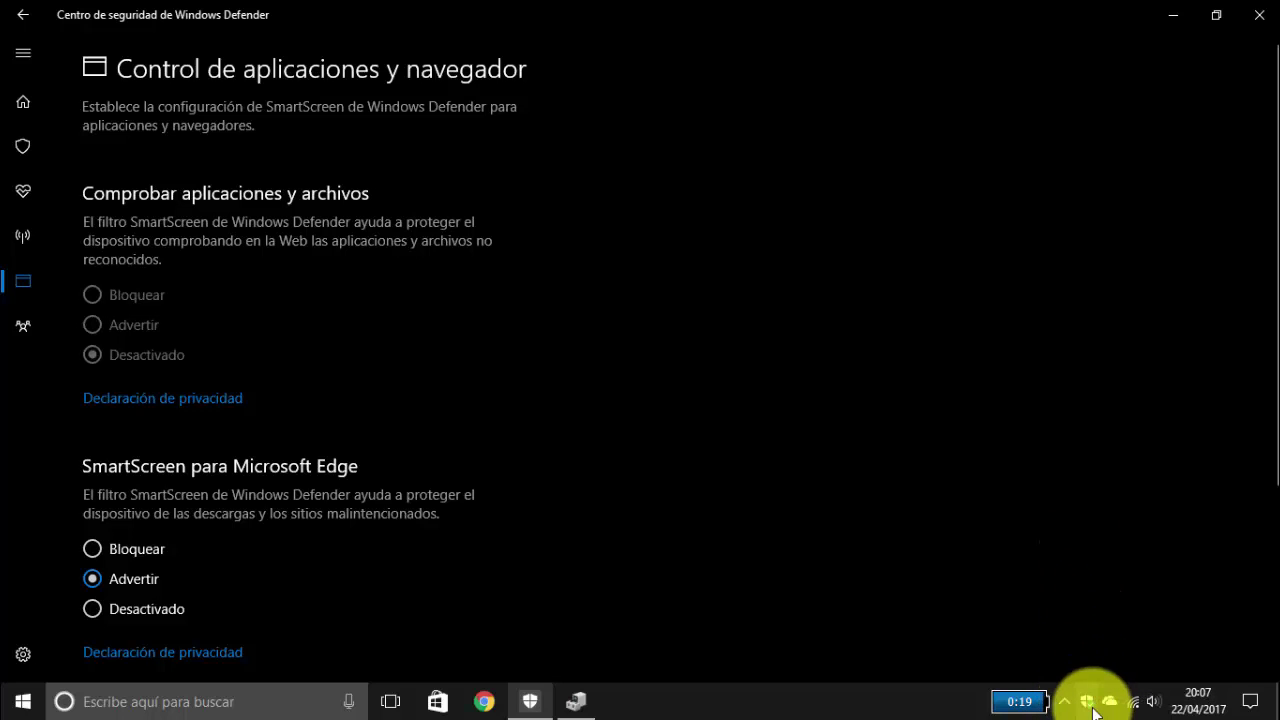
left_click(19, 12)
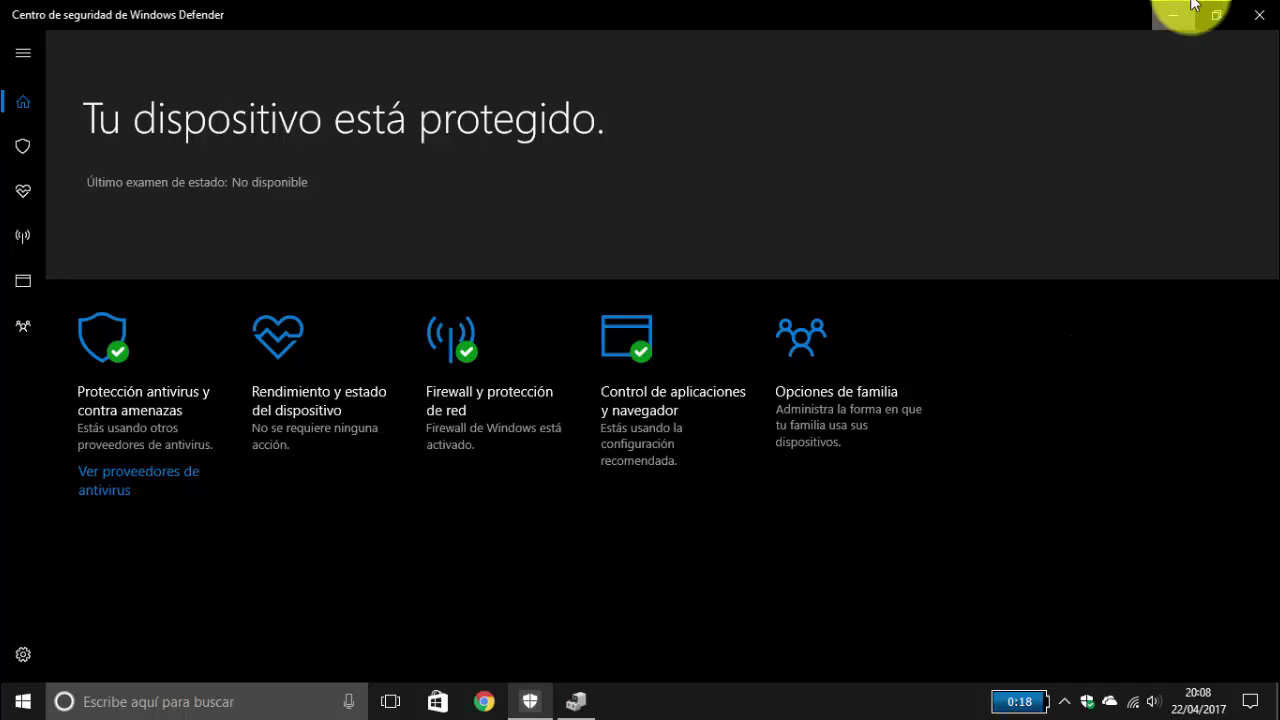
Step: Close the security center and Device Manager, and check the Action Center for notifications before dismissing it
left_click(1258, 16)
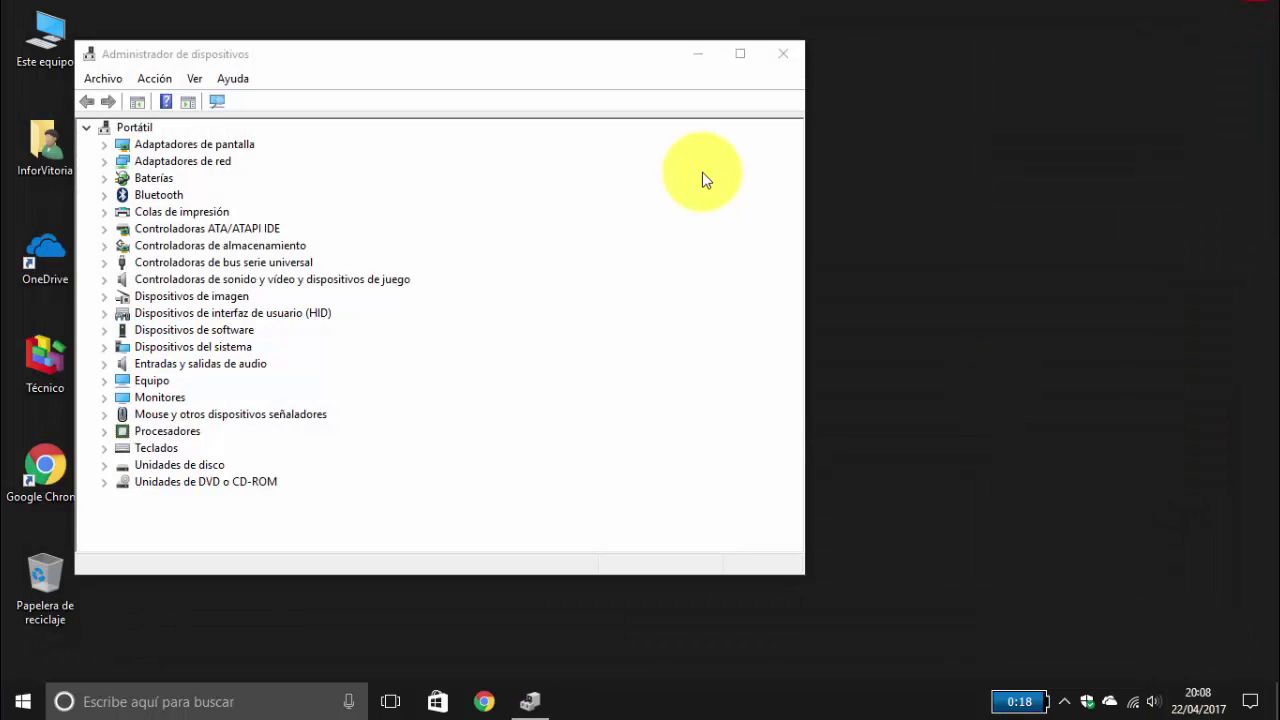
left_click(784, 56)
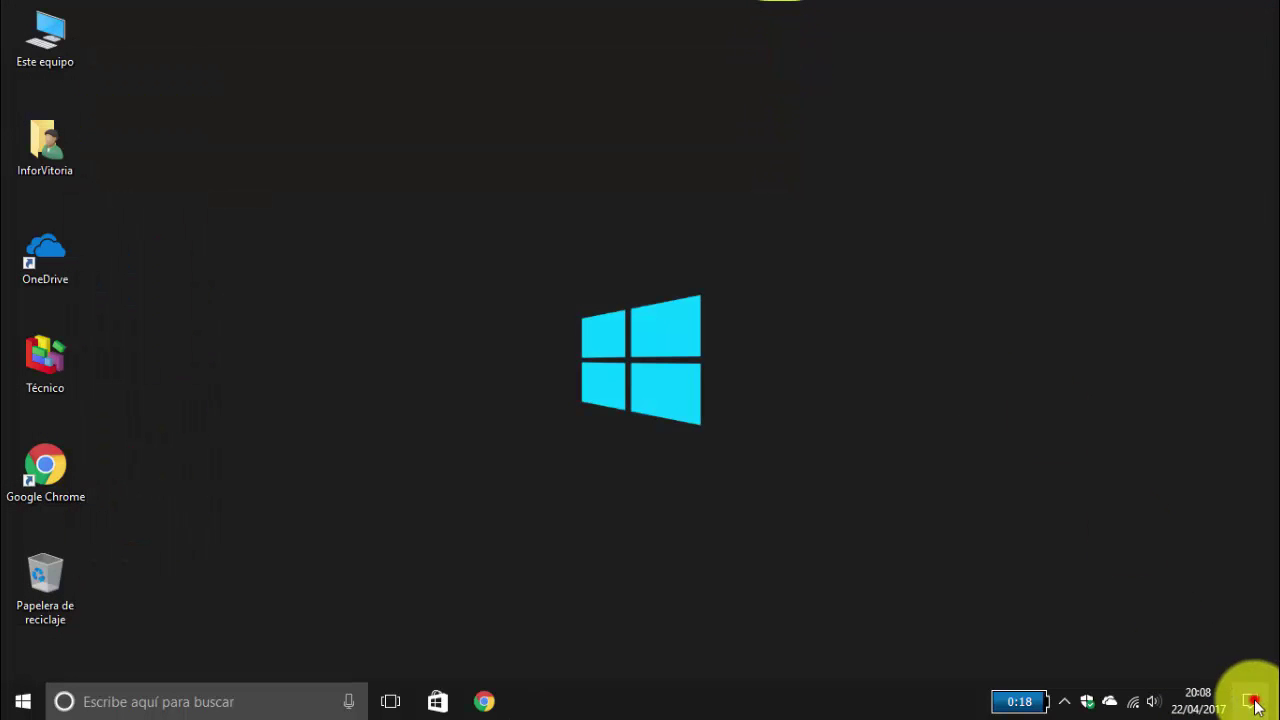
left_click(1250, 701)
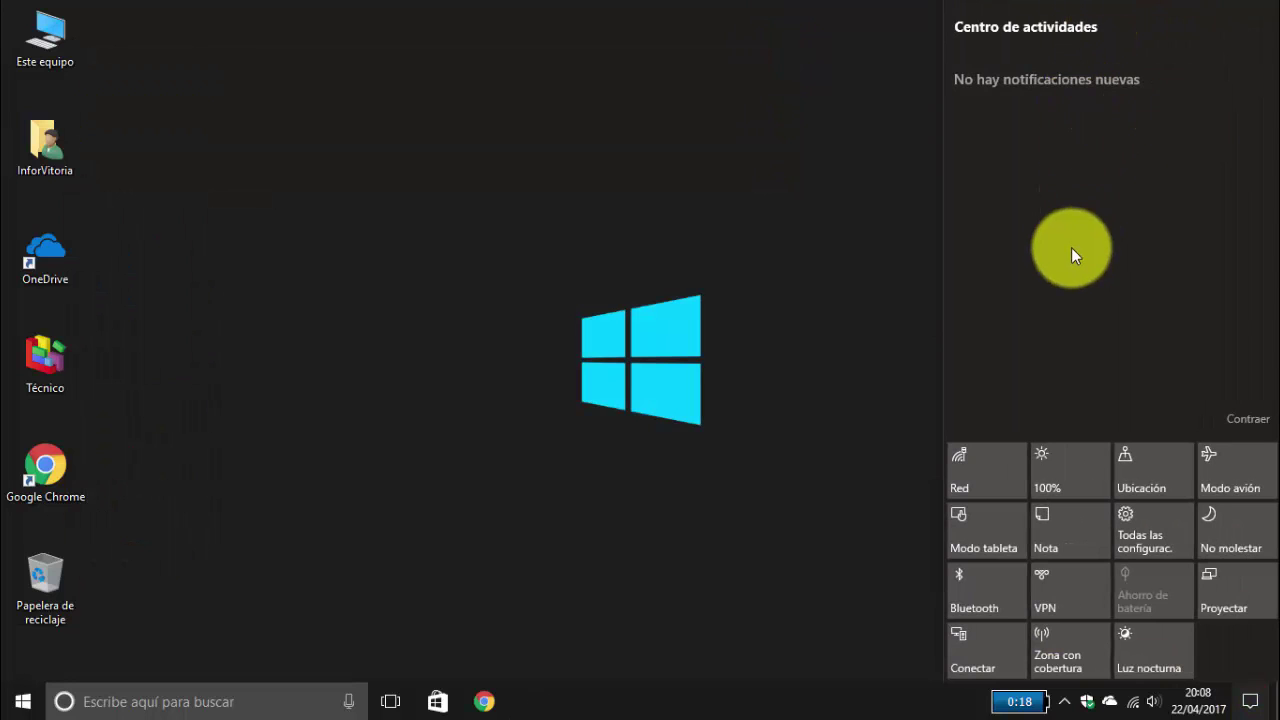
left_click(489, 168)
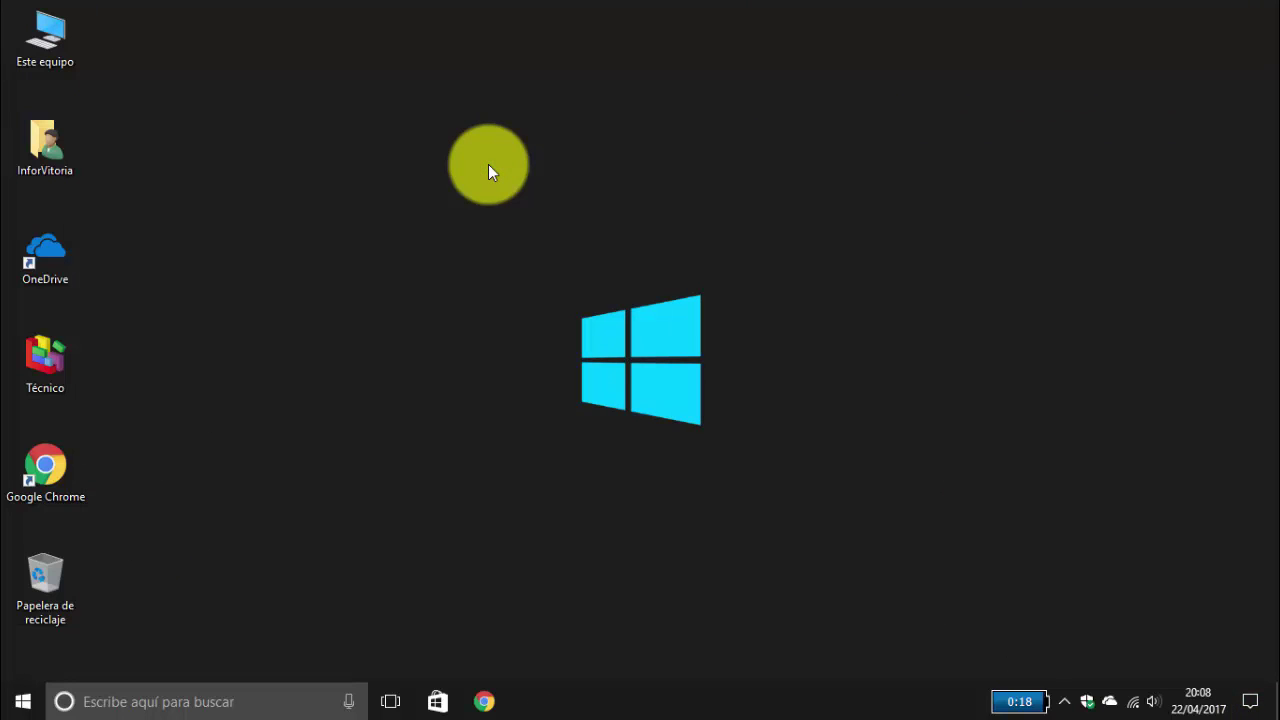